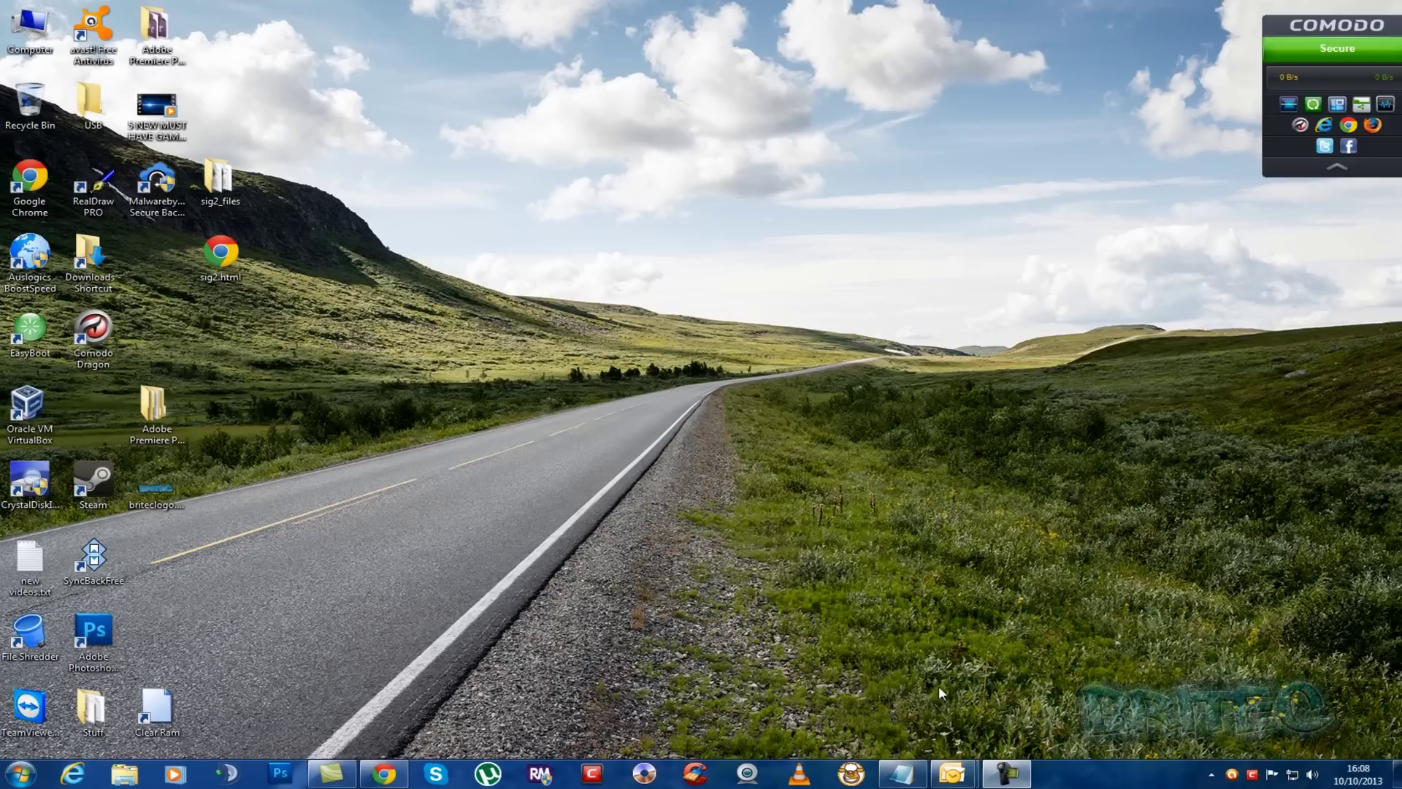
- Restore the sig2.html code in Notepad and scroll through it to the closing disclaimer
left_click(901, 773)
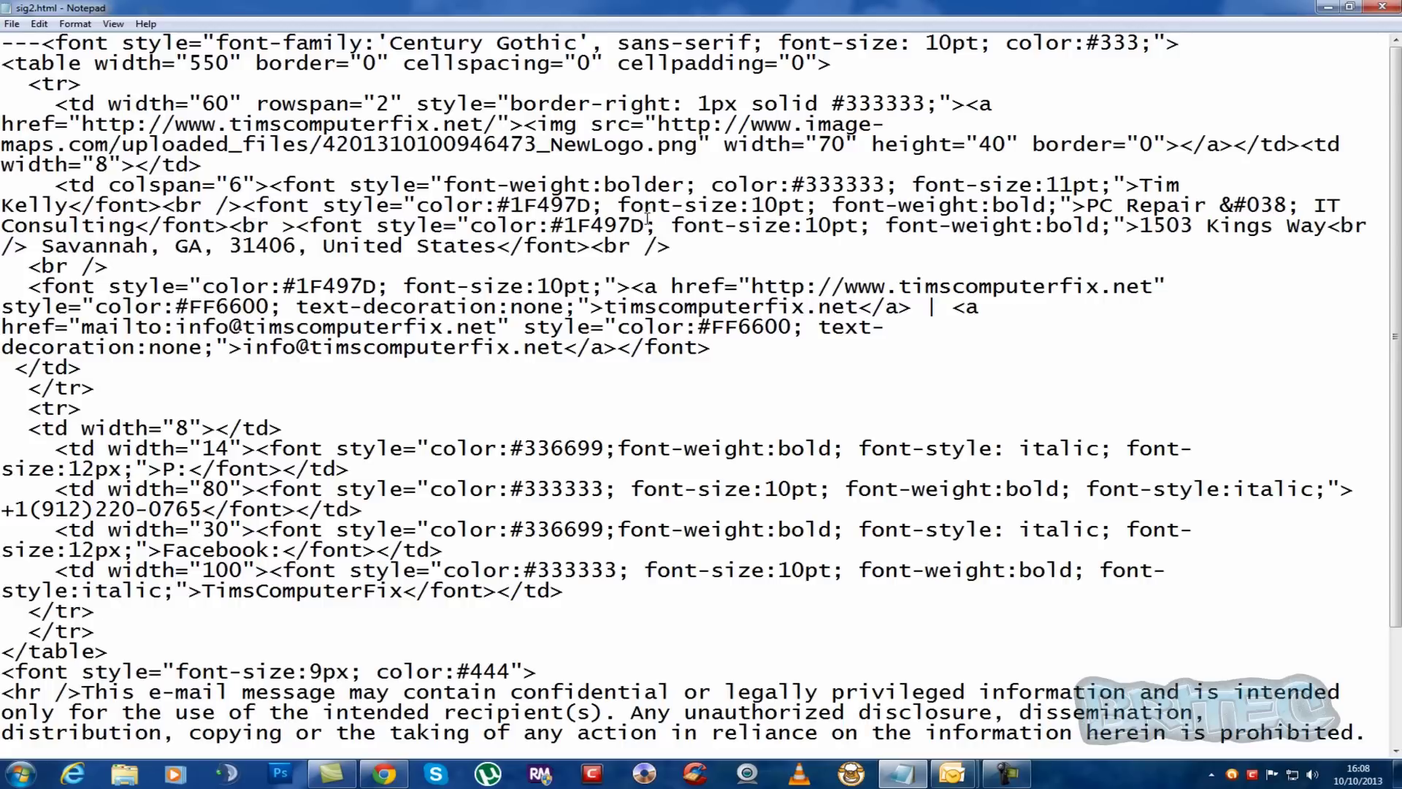
scroll(248, 319, "down", 3)
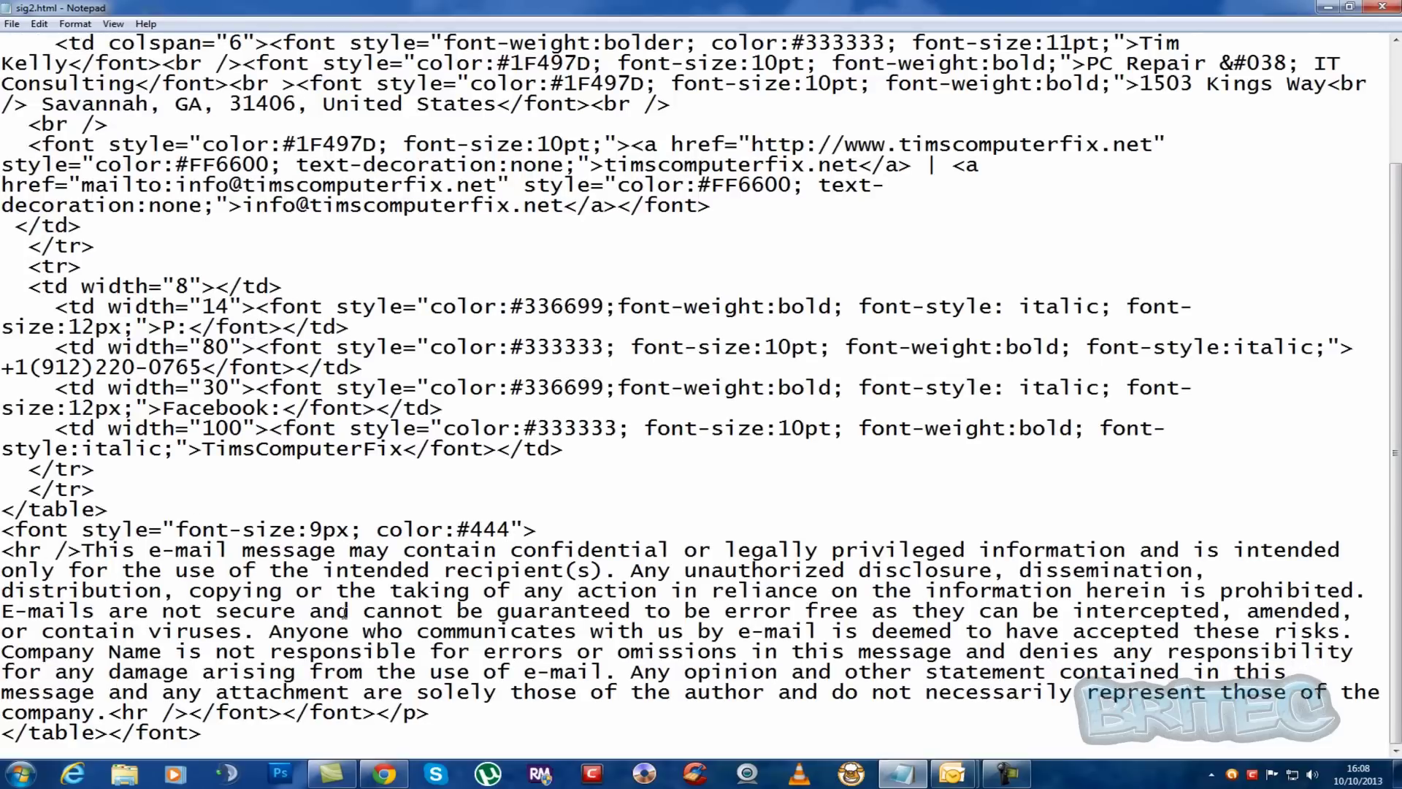
scroll(825, 639, "up", 3)
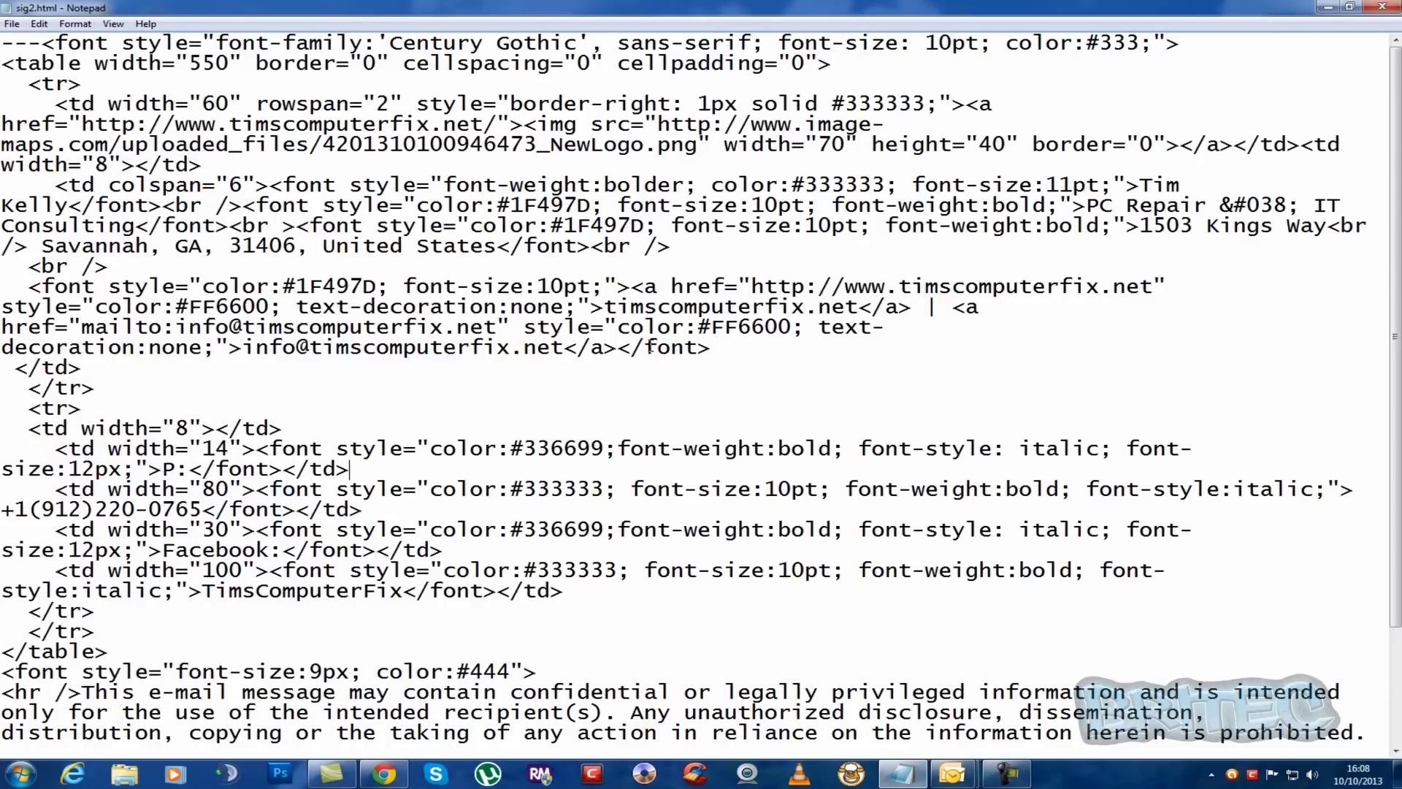
- Minimize Notepad, move the sig2.html icon on the desktop, and bring the code back up
left_click(1328, 10)
left_click_drag(221, 256, 727, 186)
left_click(902, 773)
left_click(13, 24)
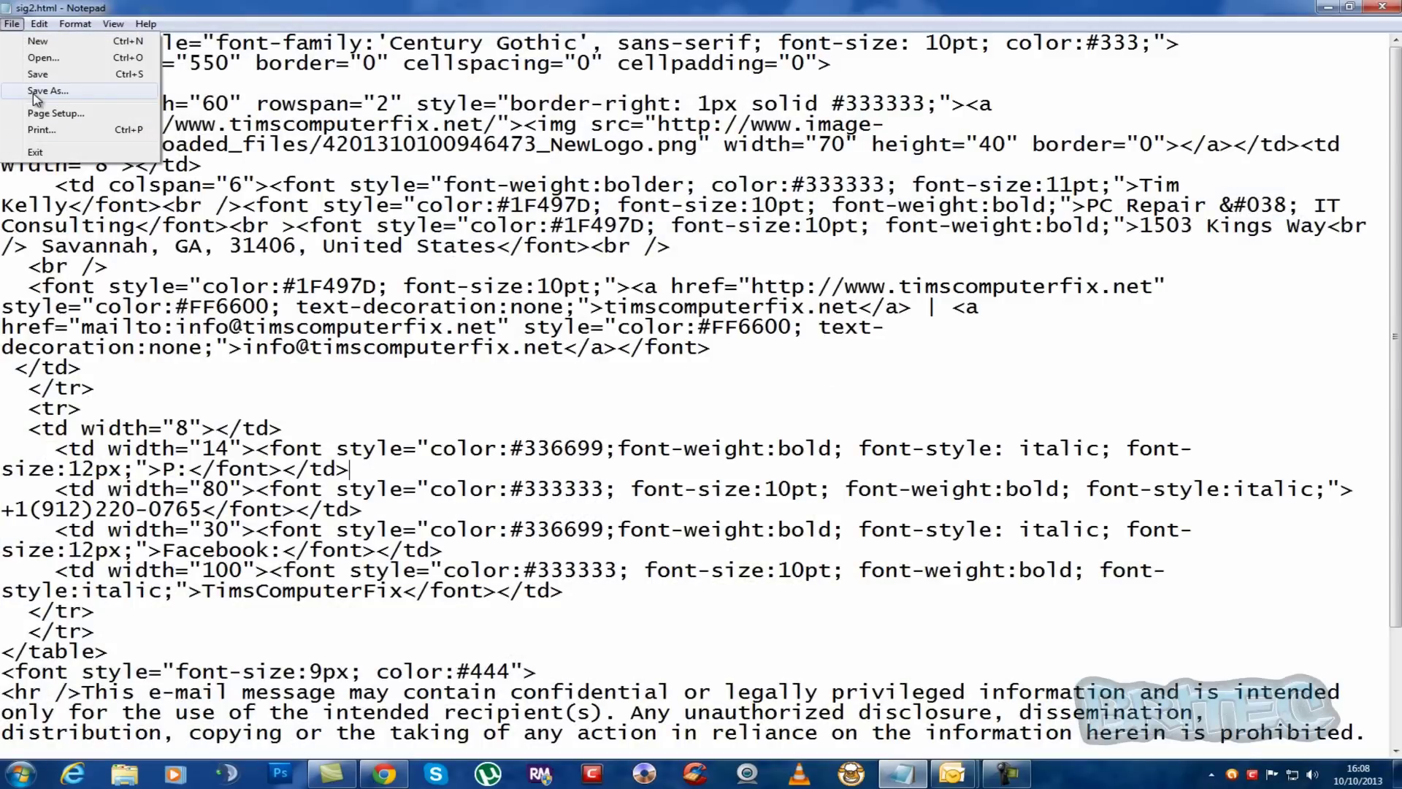
- Save the code to the Desktop as sig2.html with All Files type, then close Notepad
left_click(35, 91)
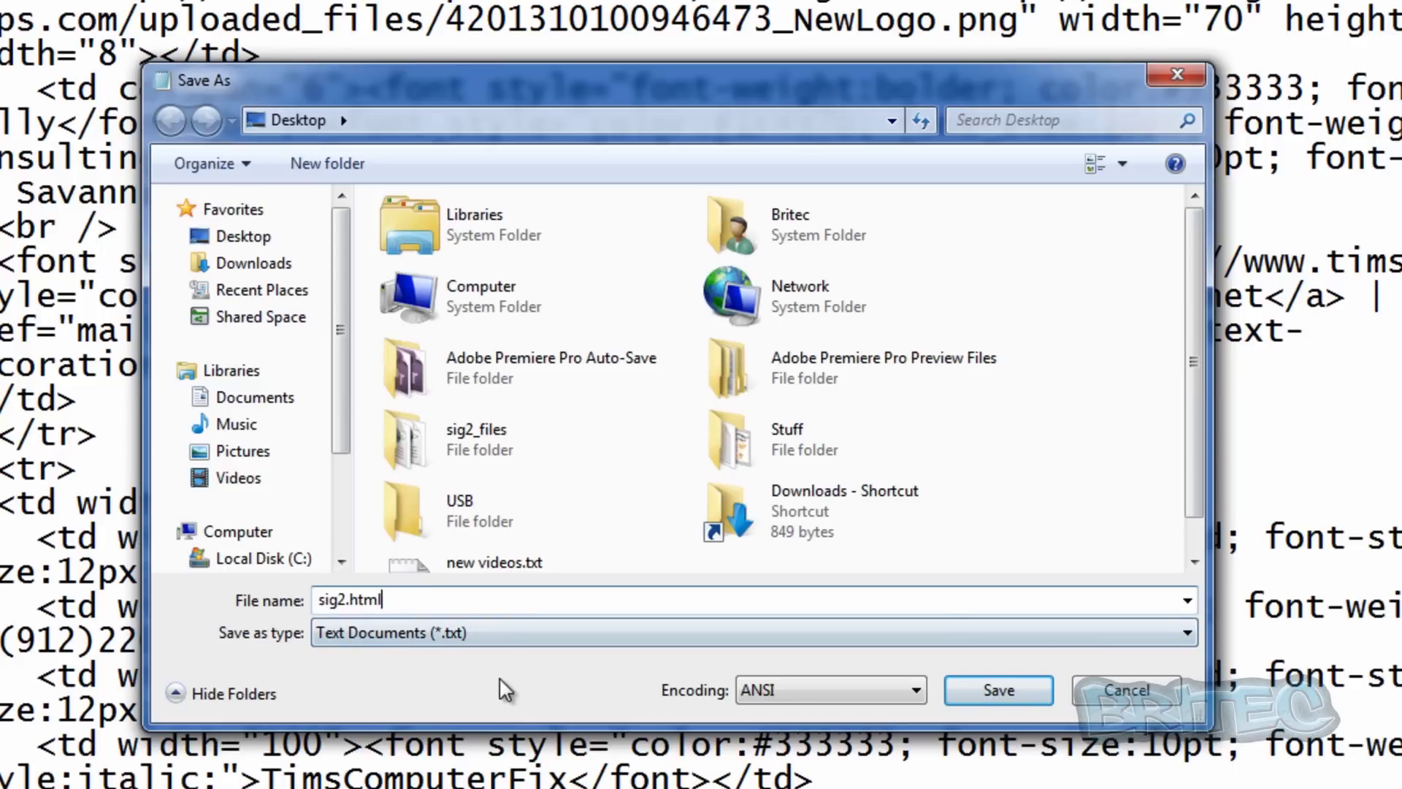
left_click(510, 629)
left_click(470, 669)
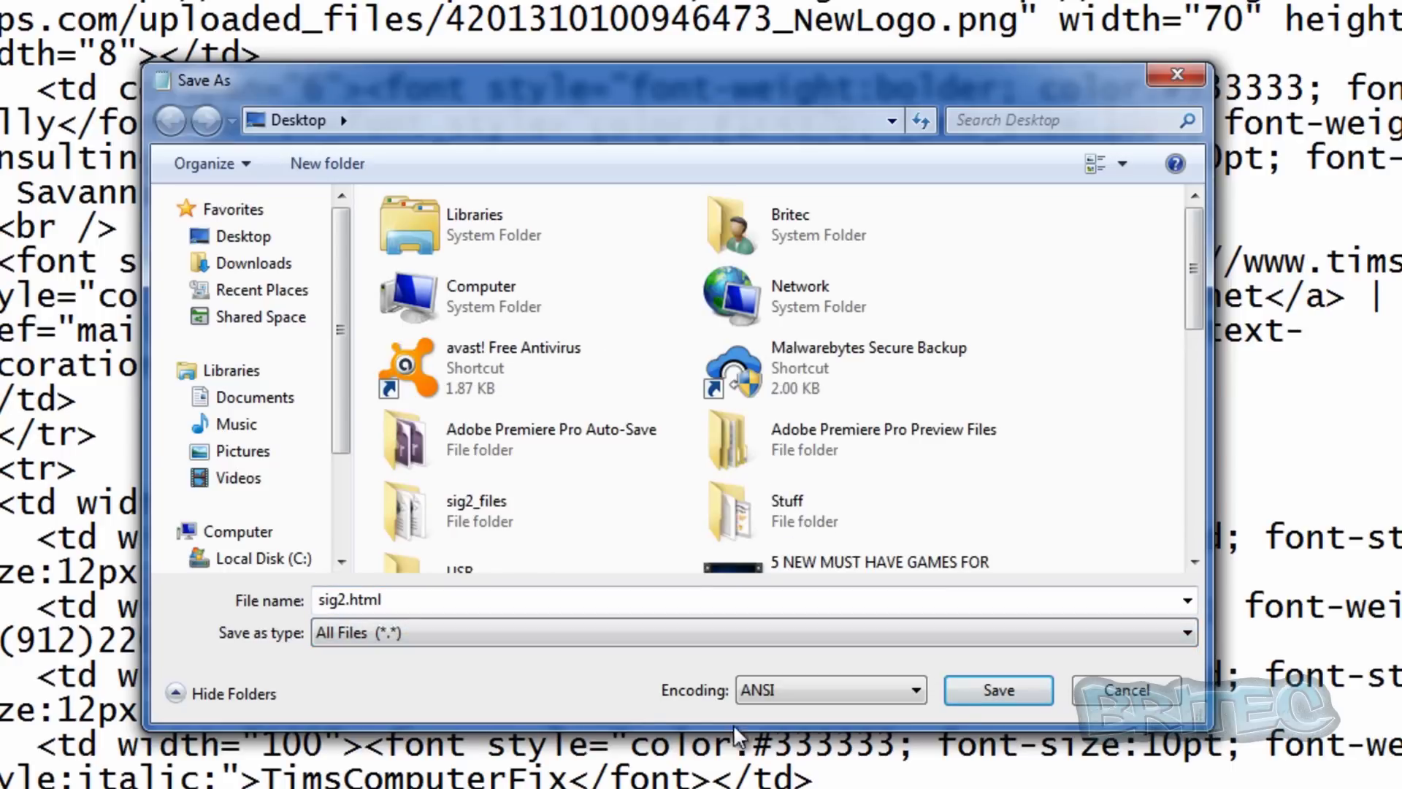
left_click(999, 689)
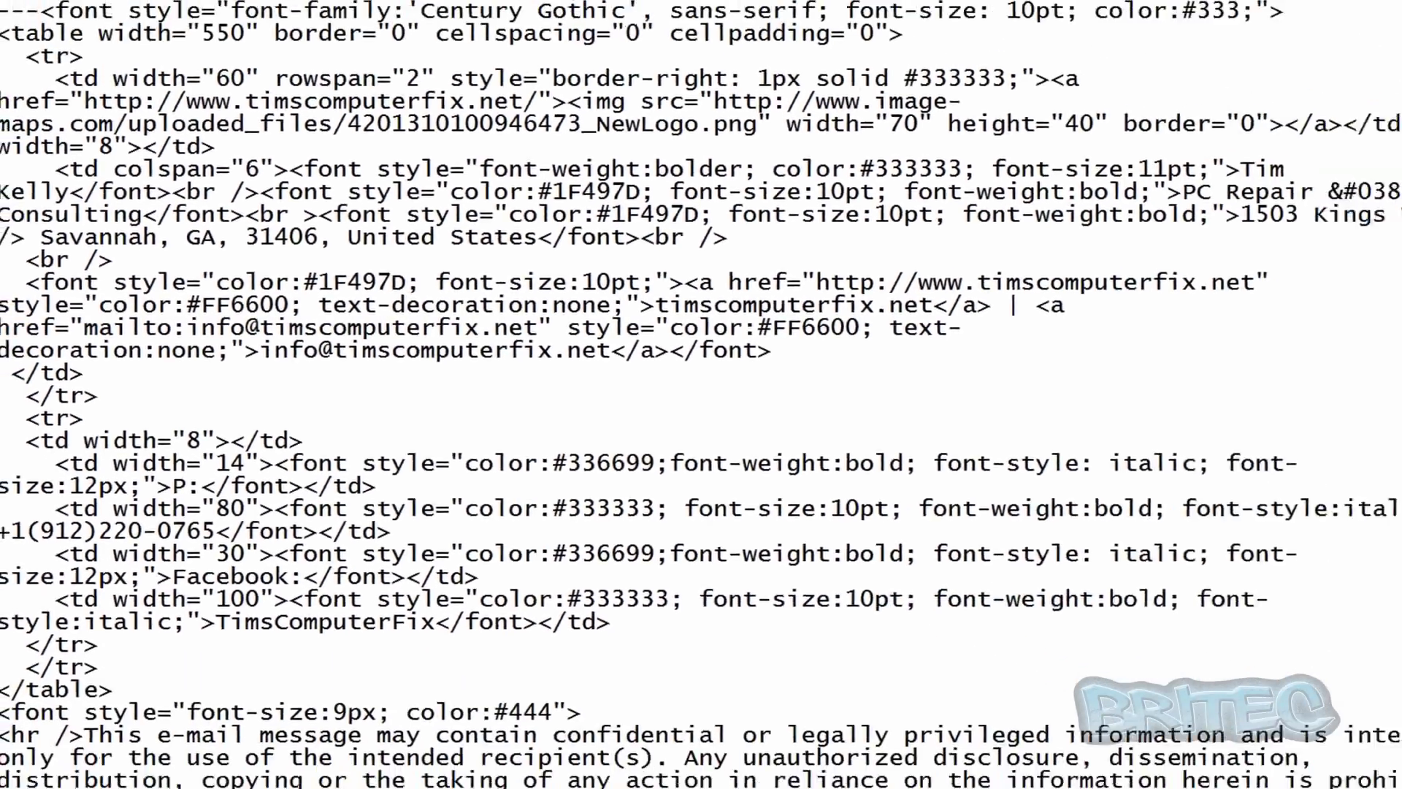
left_click(1272, 47)
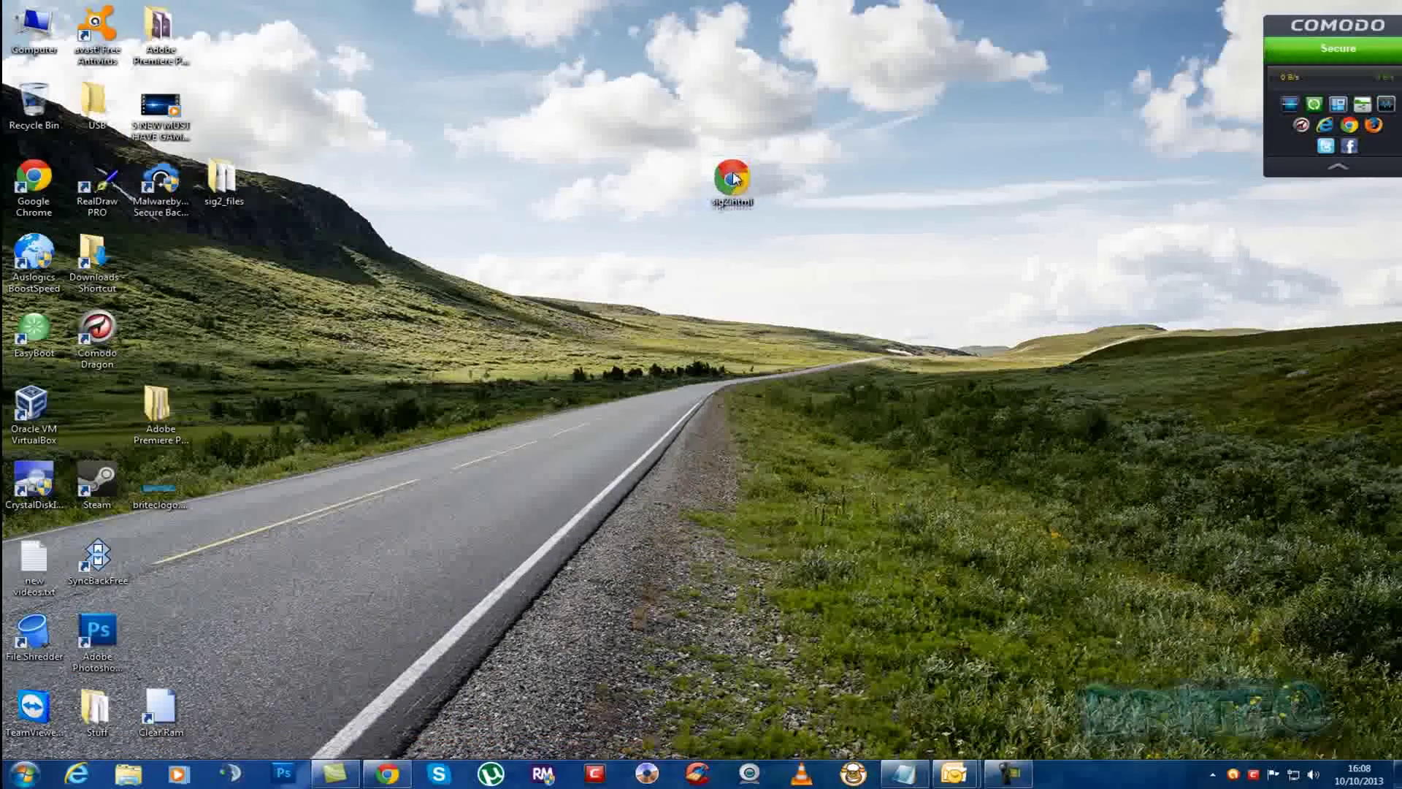
left_click_drag(734, 177, 233, 298)
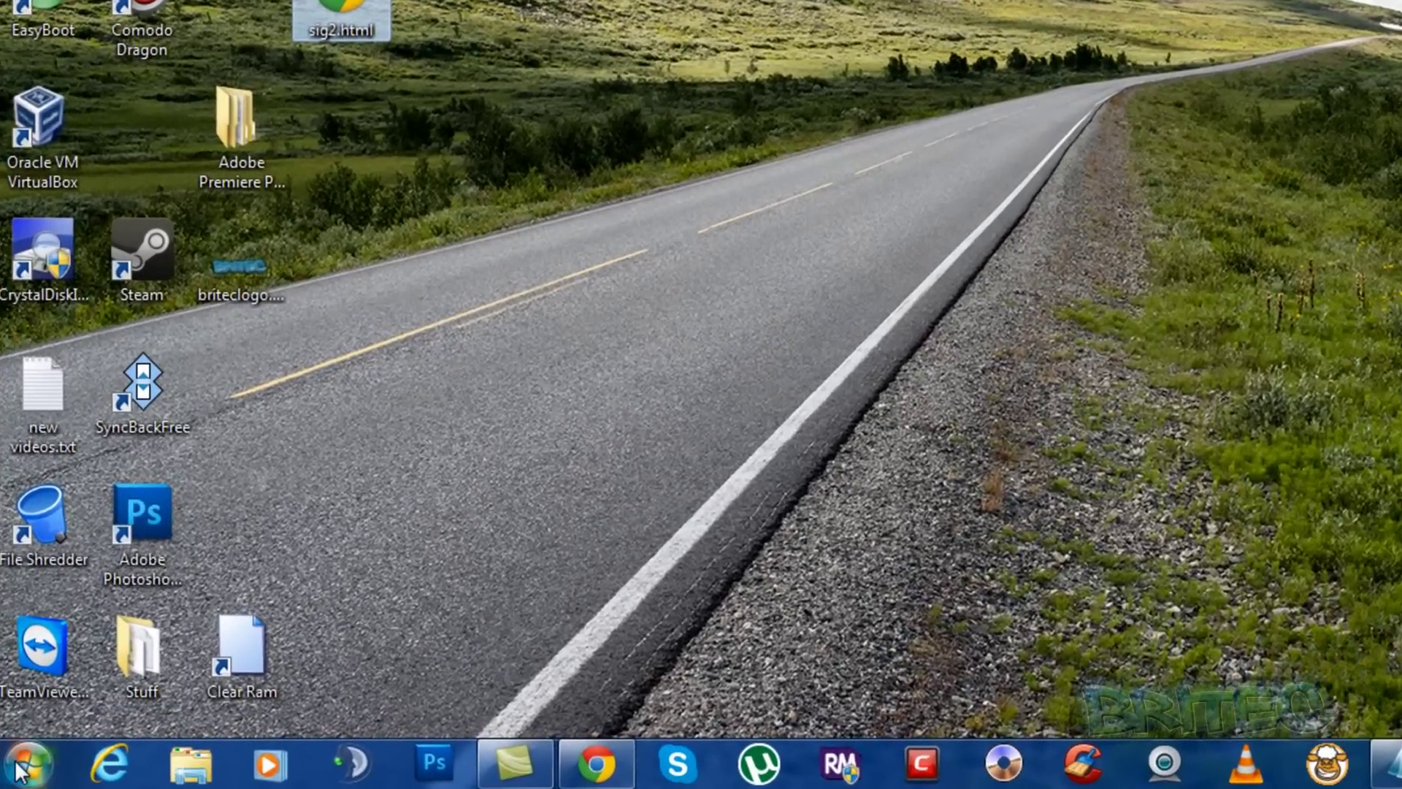
- Launch Word 2007 and open sig2.html from the Desktop
left_click(20, 774)
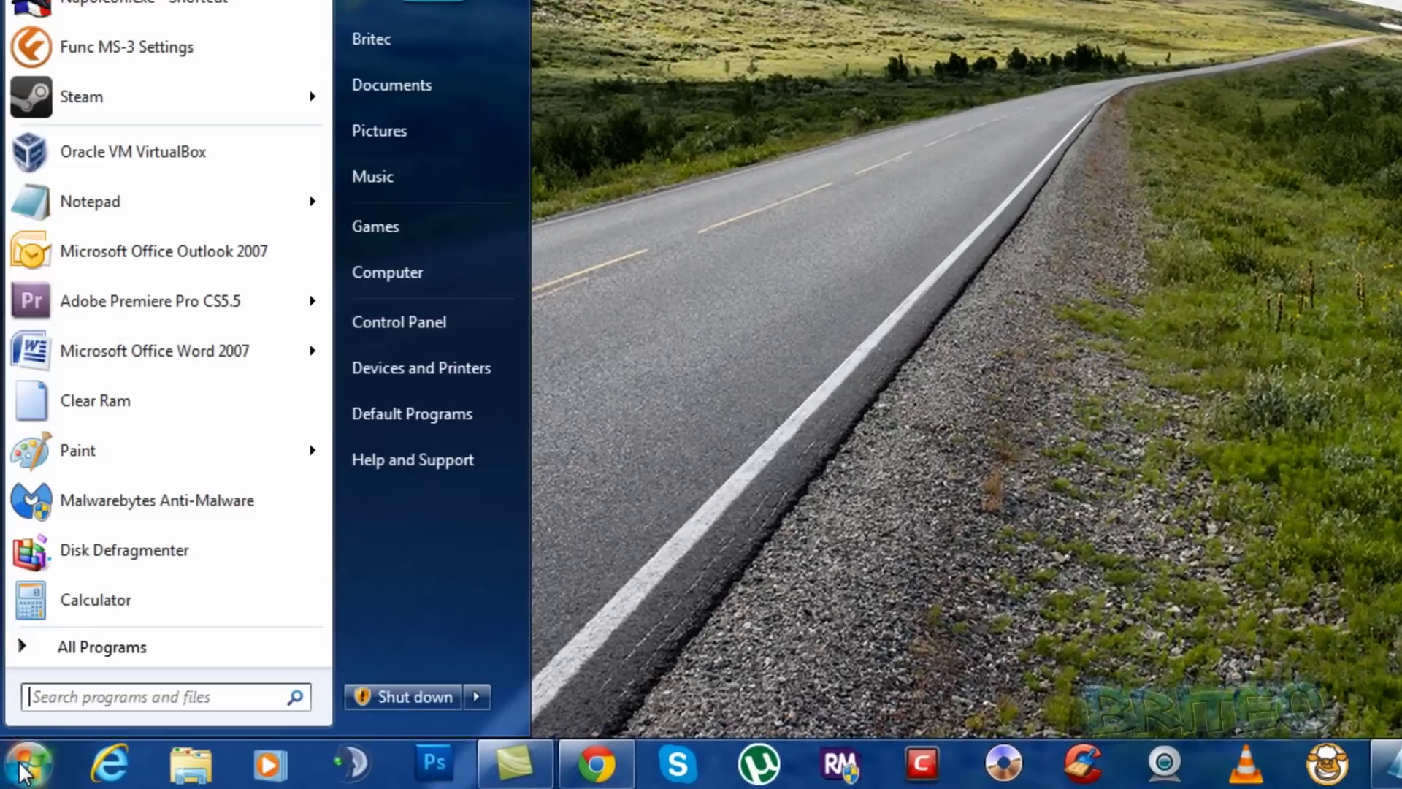
left_click(77, 353)
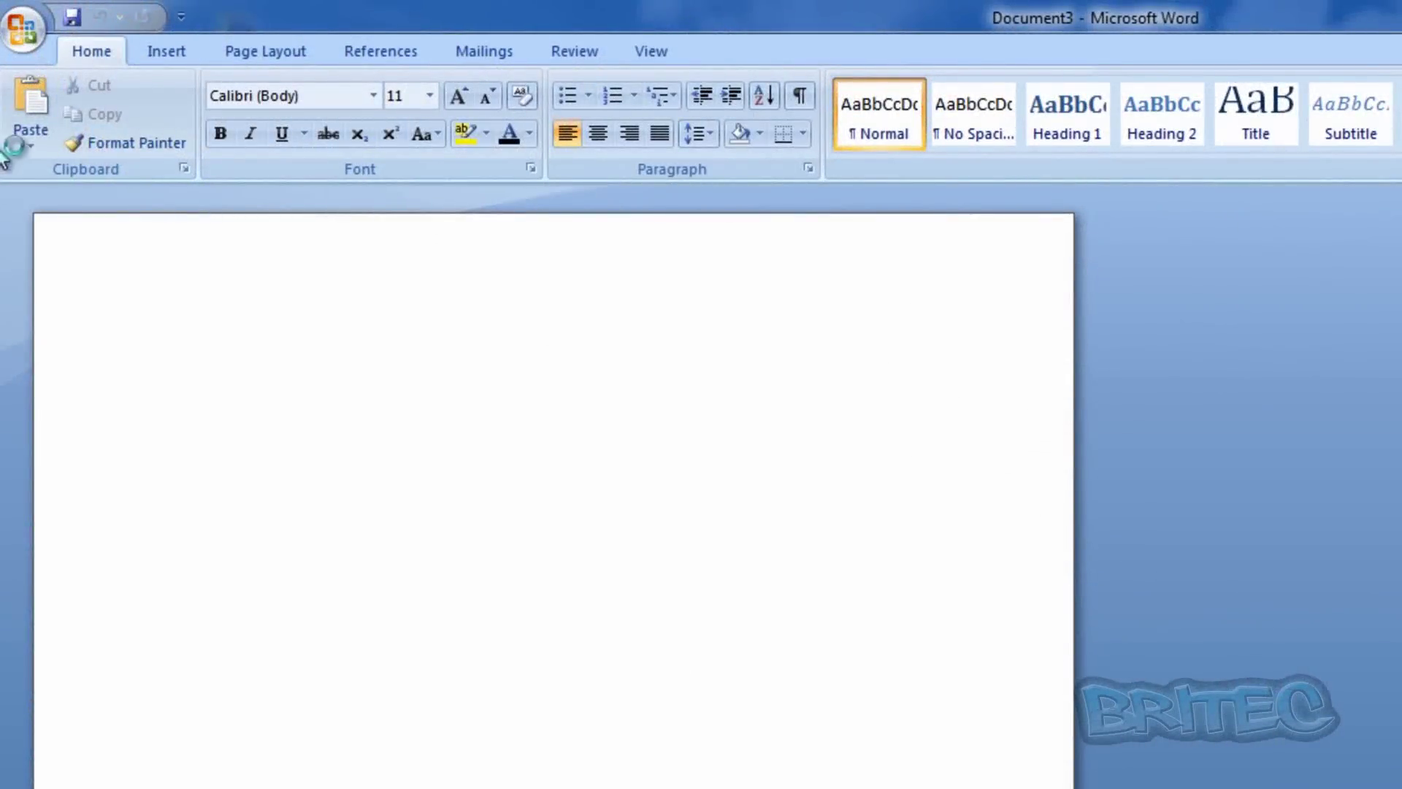
left_click(20, 41)
left_click(58, 162)
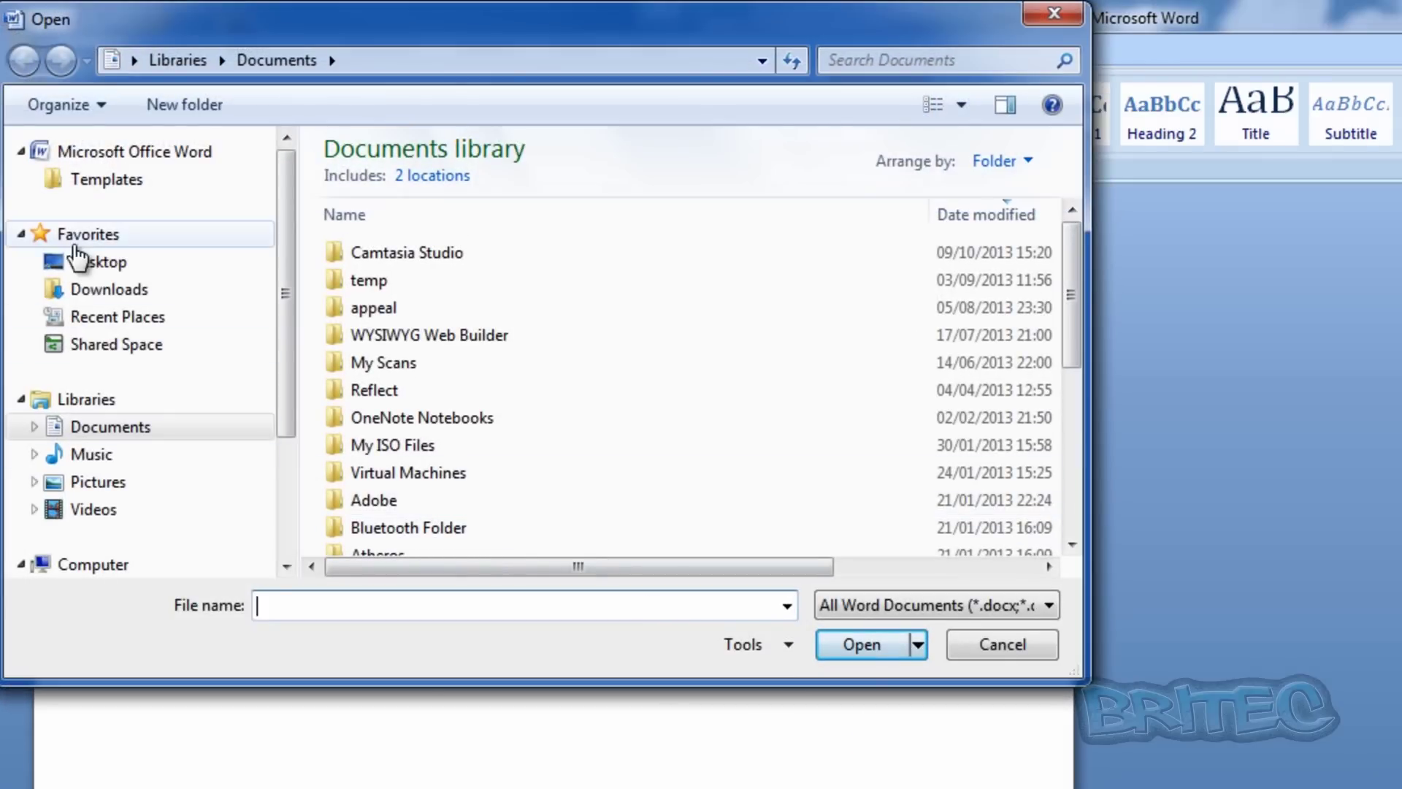
left_click(80, 261)
left_click(402, 523)
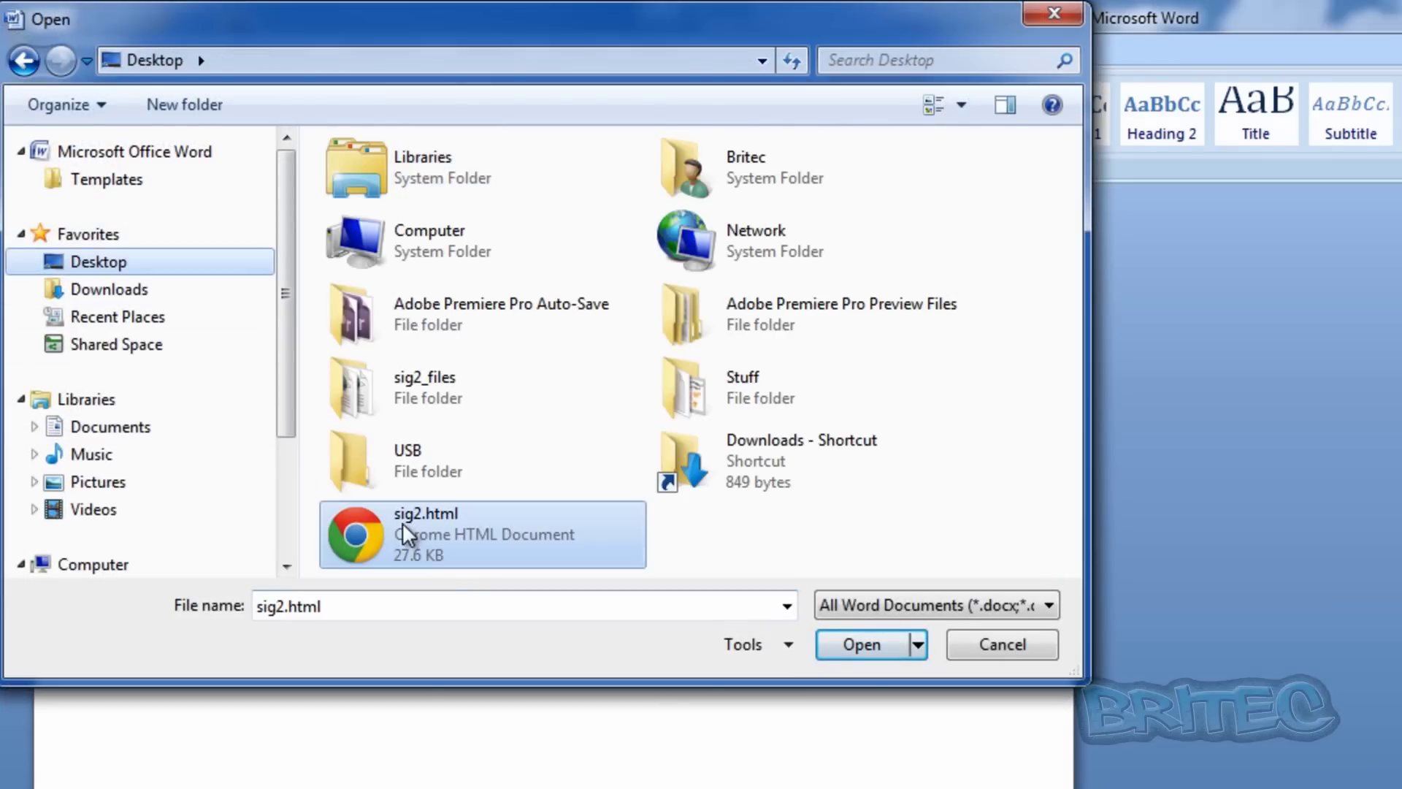
left_click(863, 646)
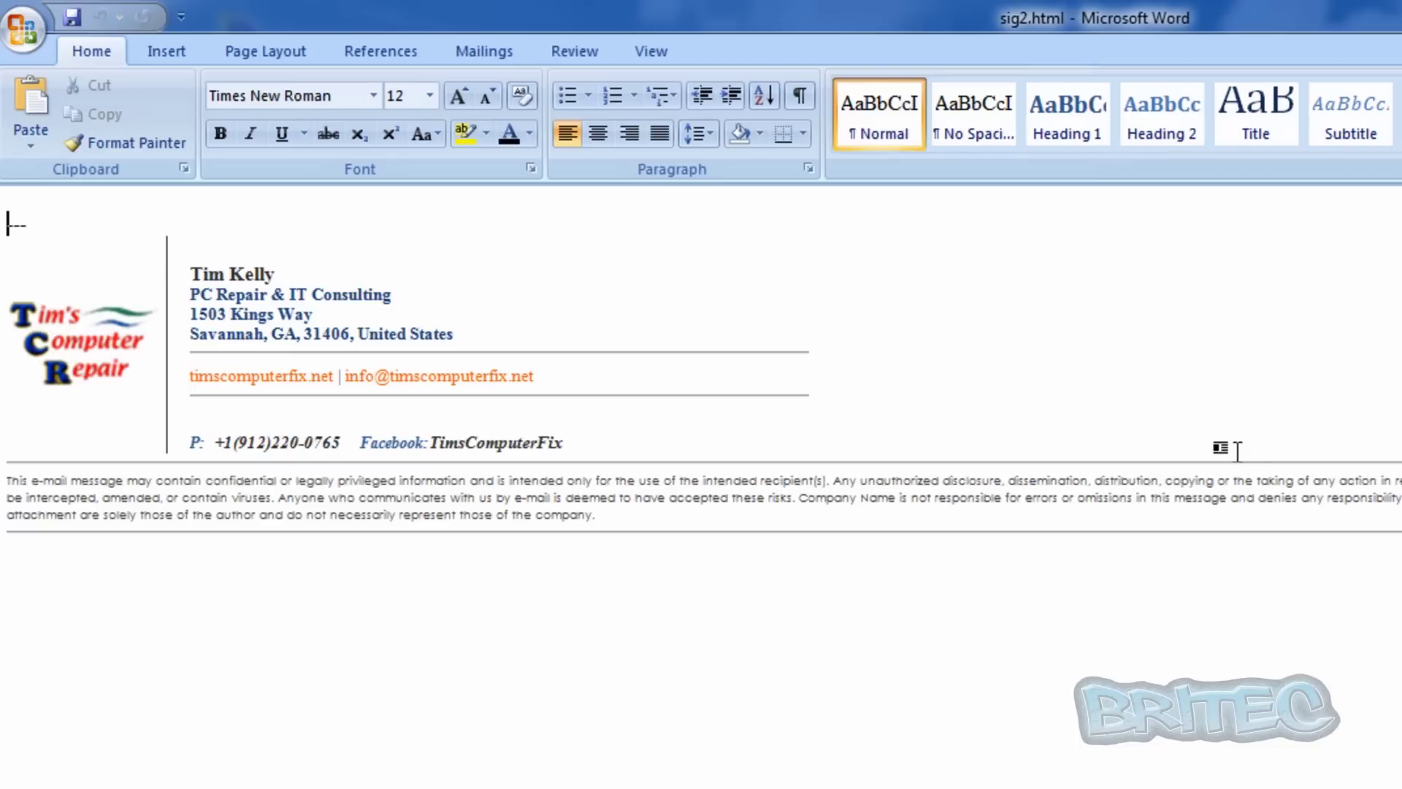
- Select the entire rendered signature including the disclaimer in Word and copy it
mouse_move(627, 519)
left_mouse_down()
mouse_move(6, 417)
mouse_move(8, 221)
left_mouse_up()
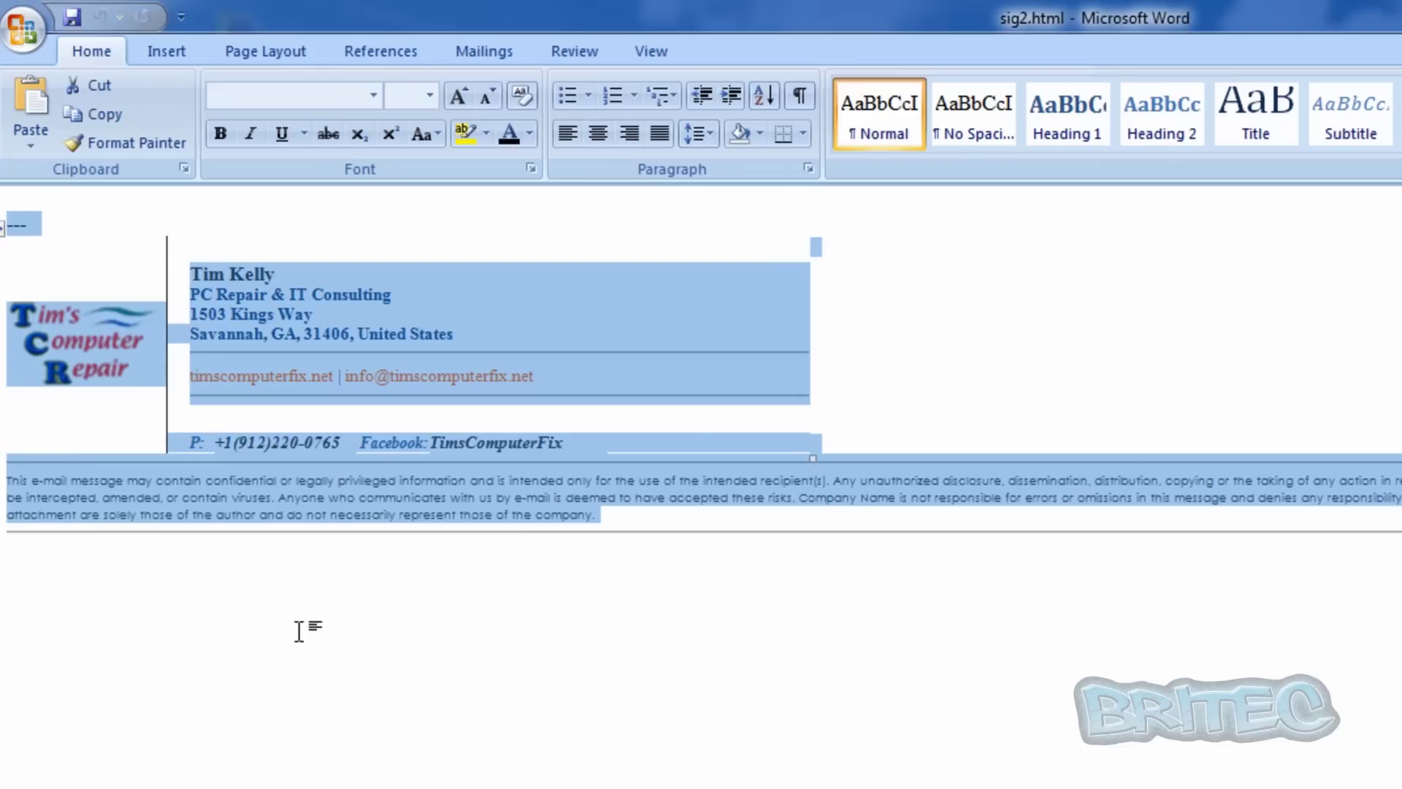
key("ctrl+c")
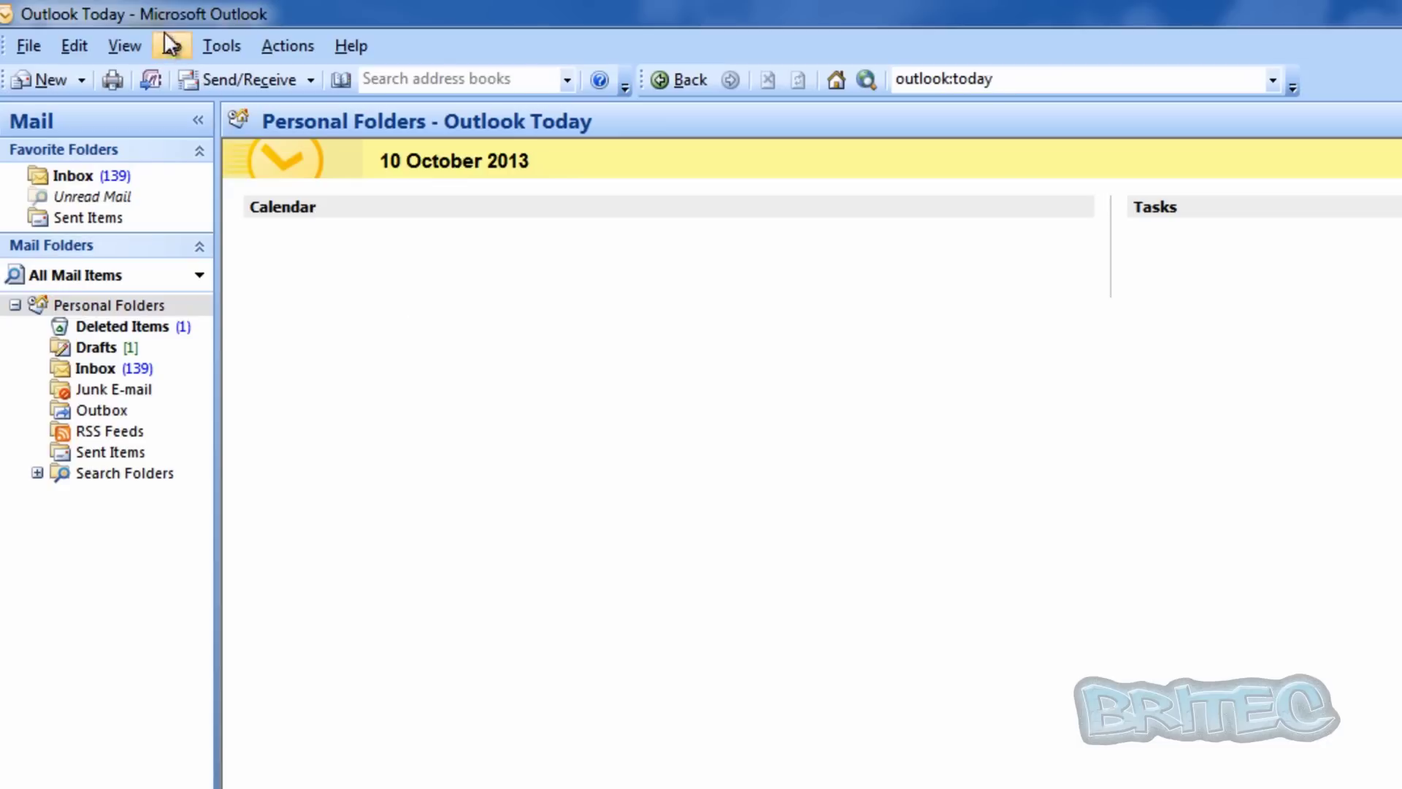
- Bring up Signatures and Stationery from Outlook's Mail Format options, showing the TCR signature
left_click(217, 50)
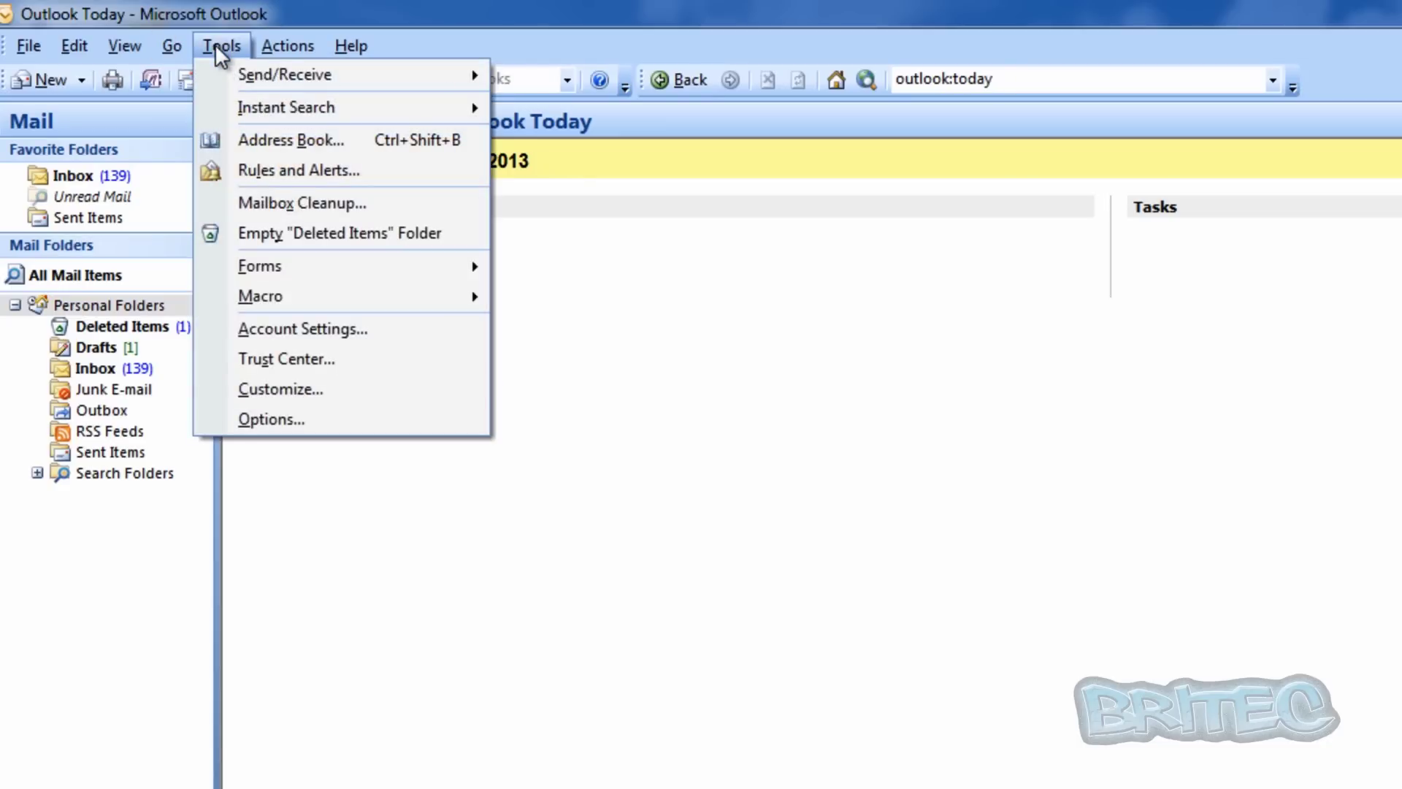
left_click(247, 417)
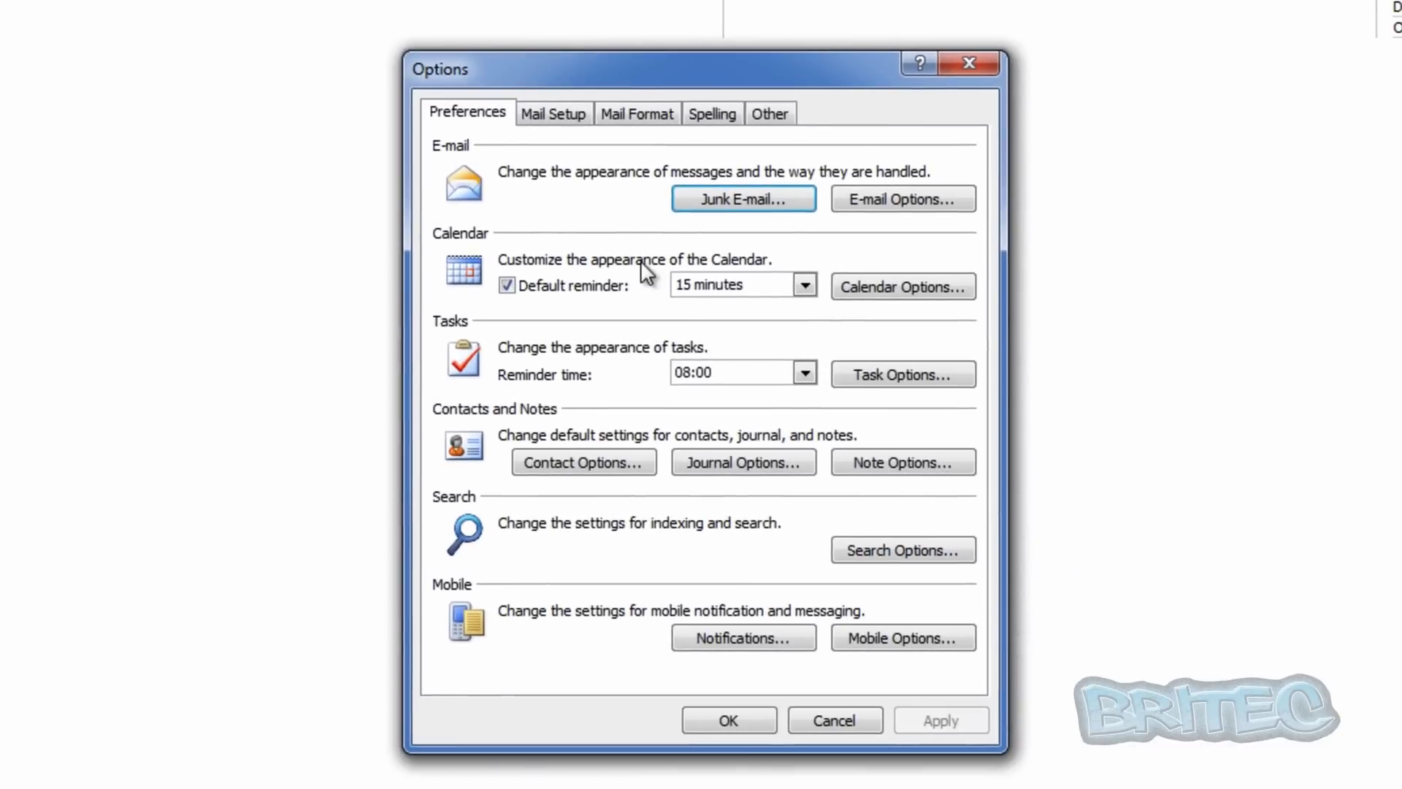
left_click(637, 113)
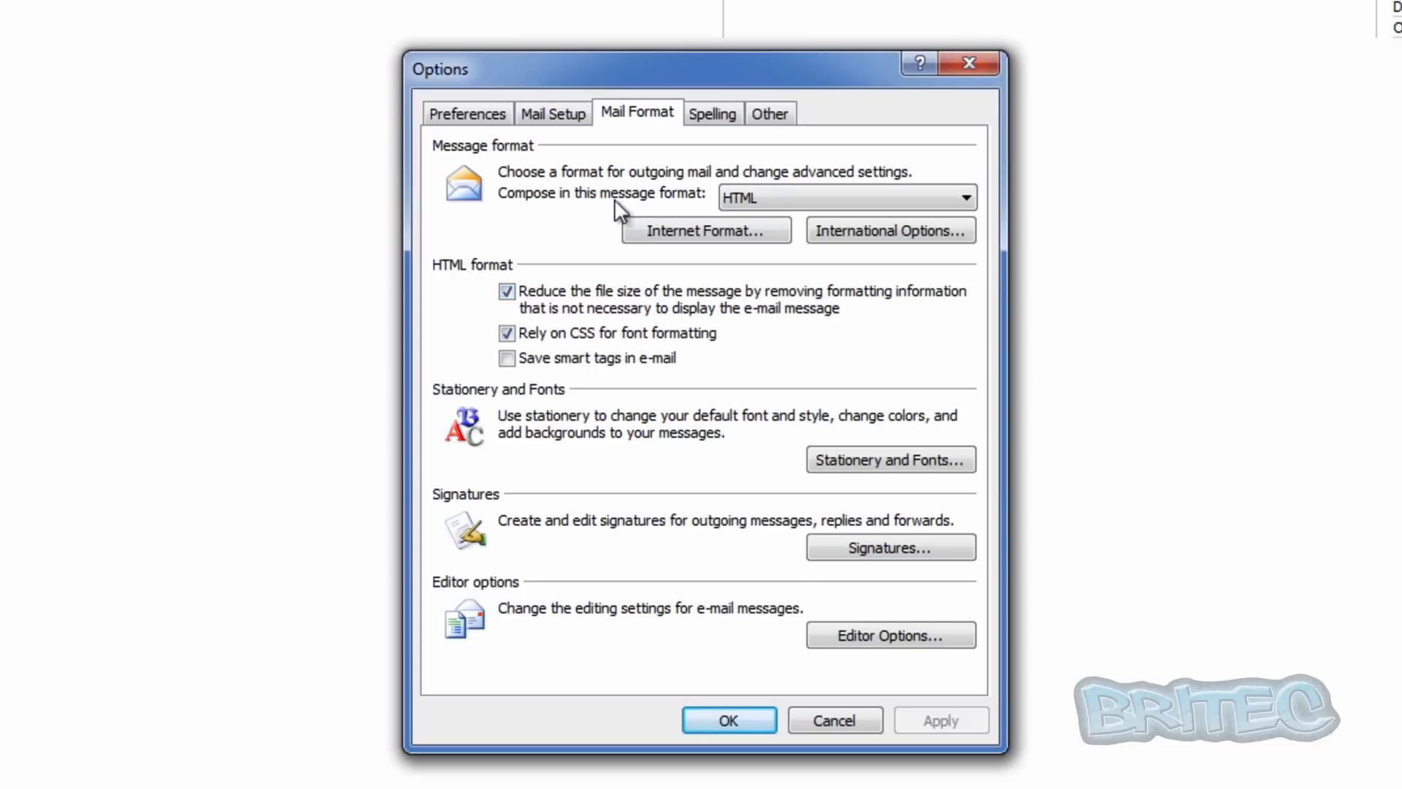
left_click(889, 546)
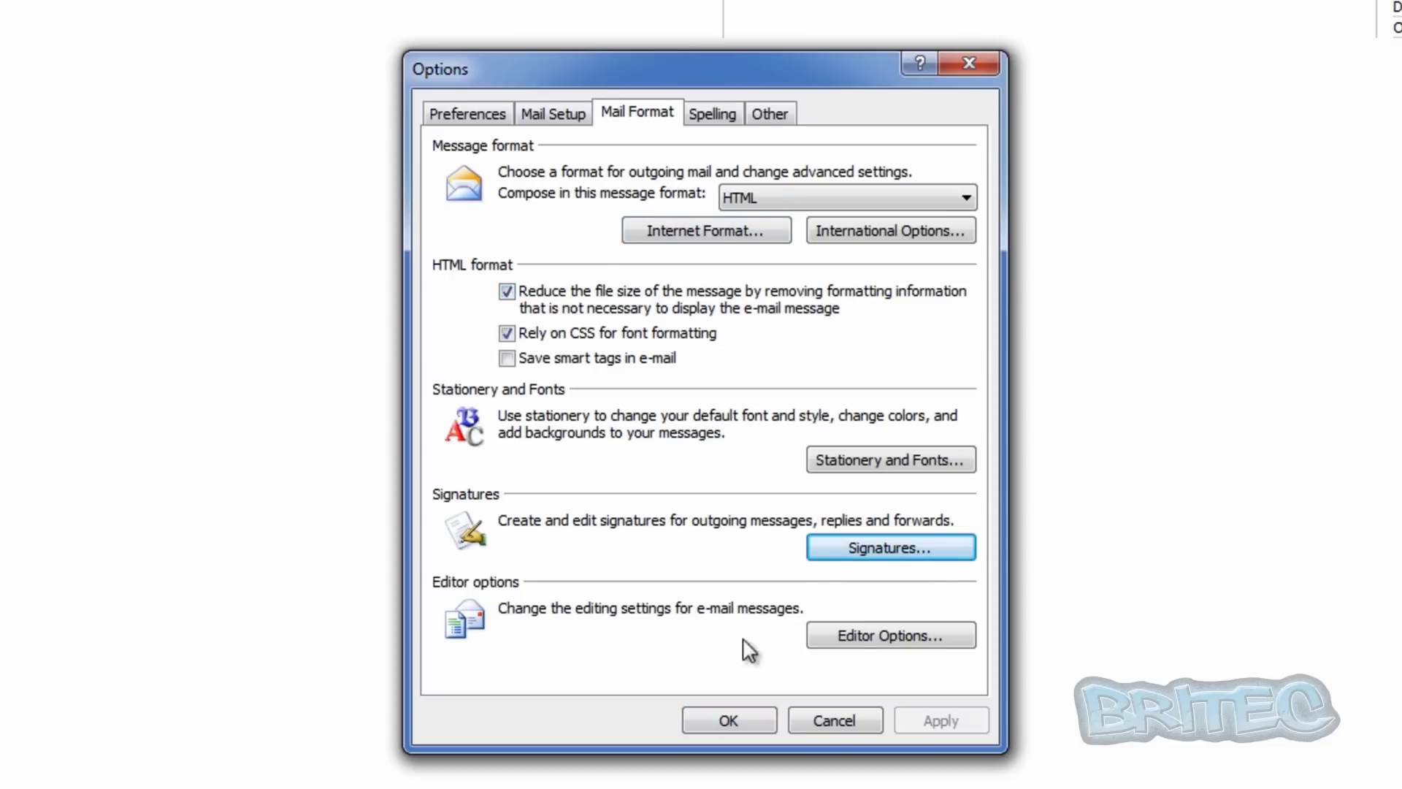
left_click(879, 546)
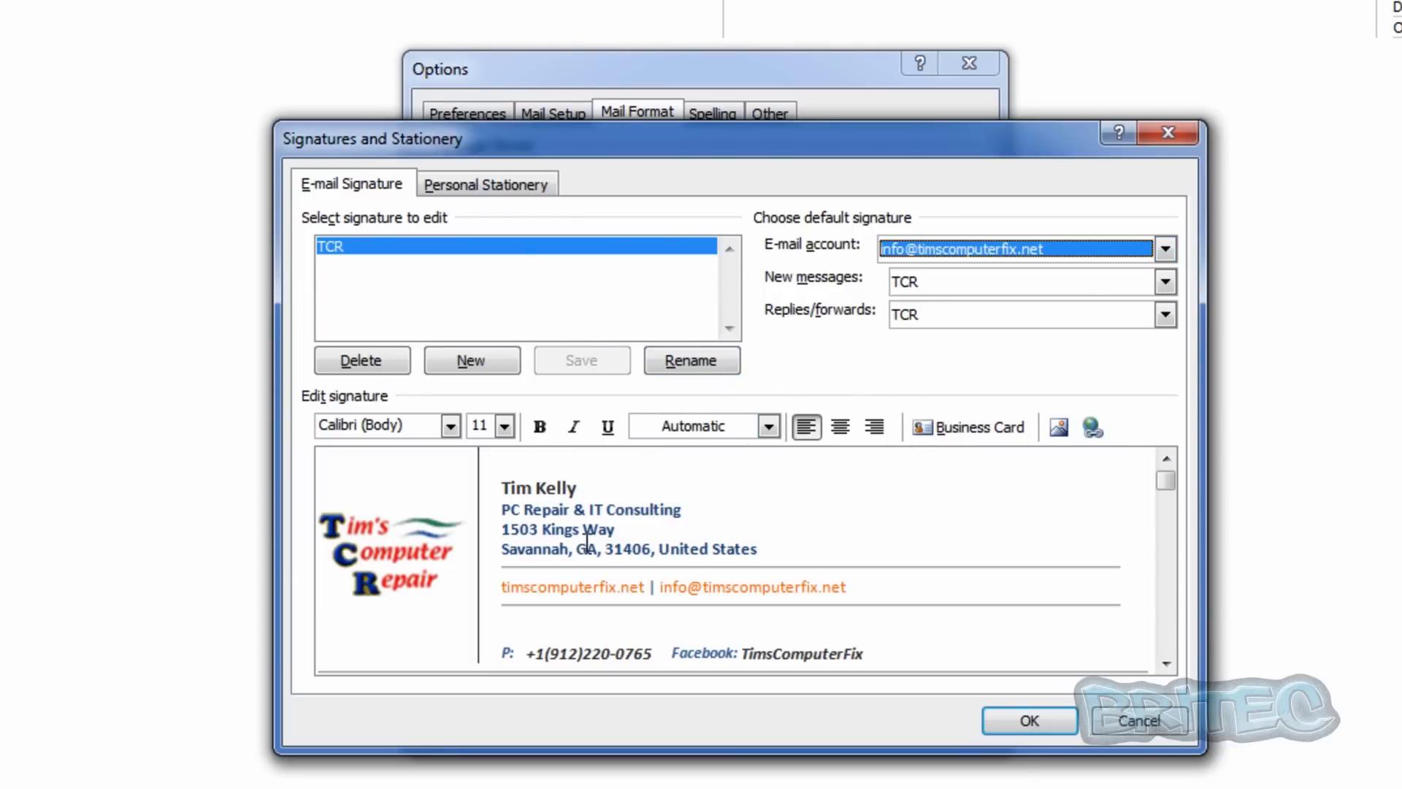
- Create a new signature named 'test' and paste the copied logo, contacts and disclaimer into it
left_click(463, 362)
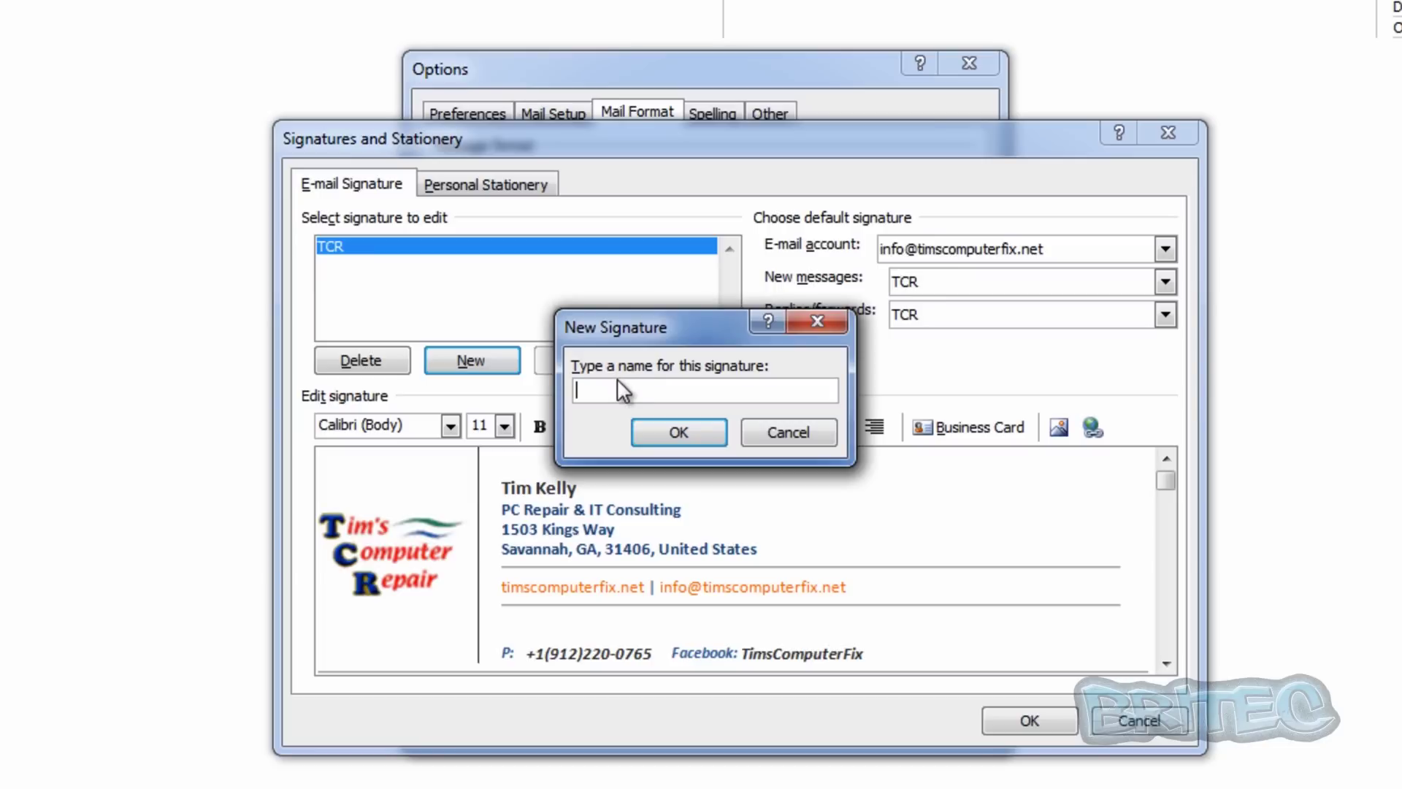
type("test")
left_click(676, 437)
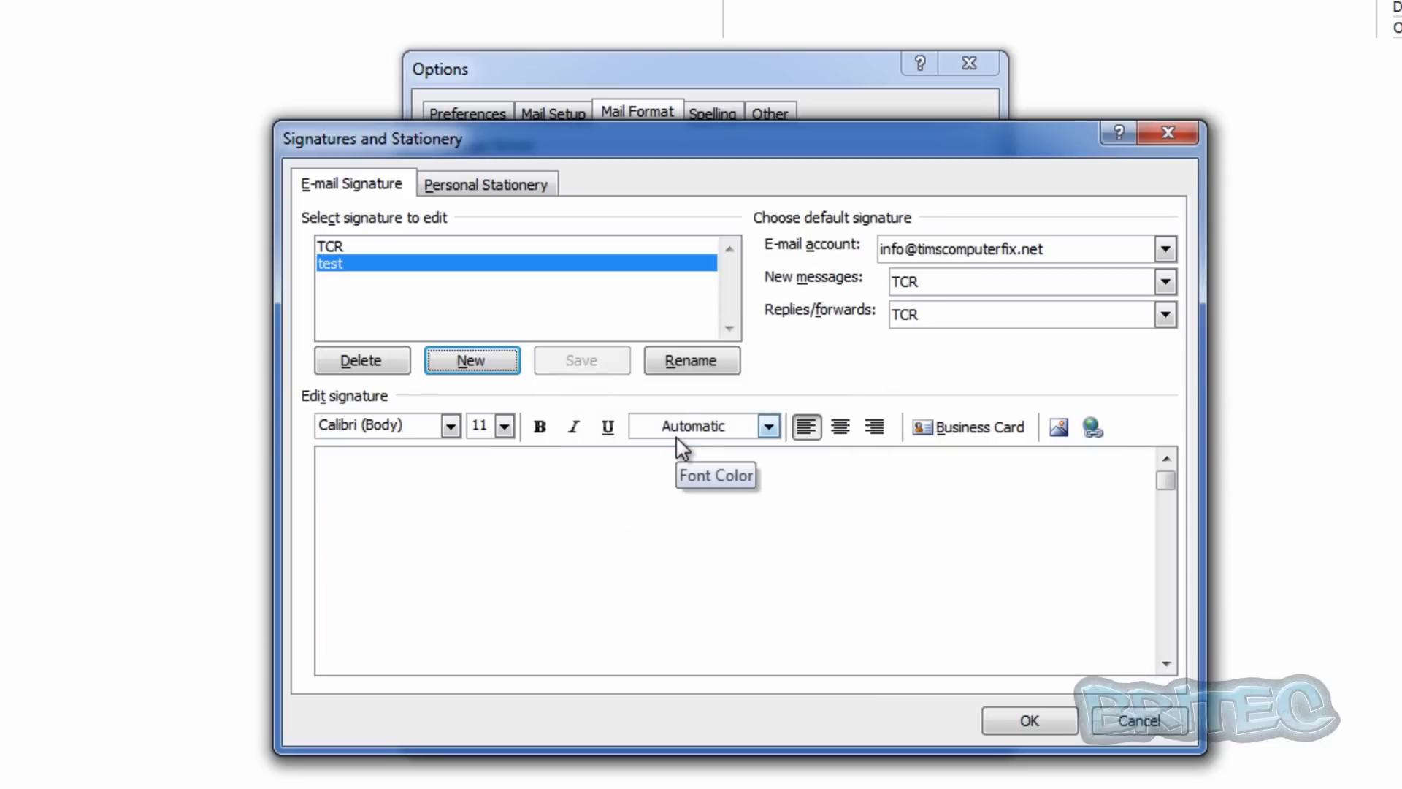
left_click(380, 482)
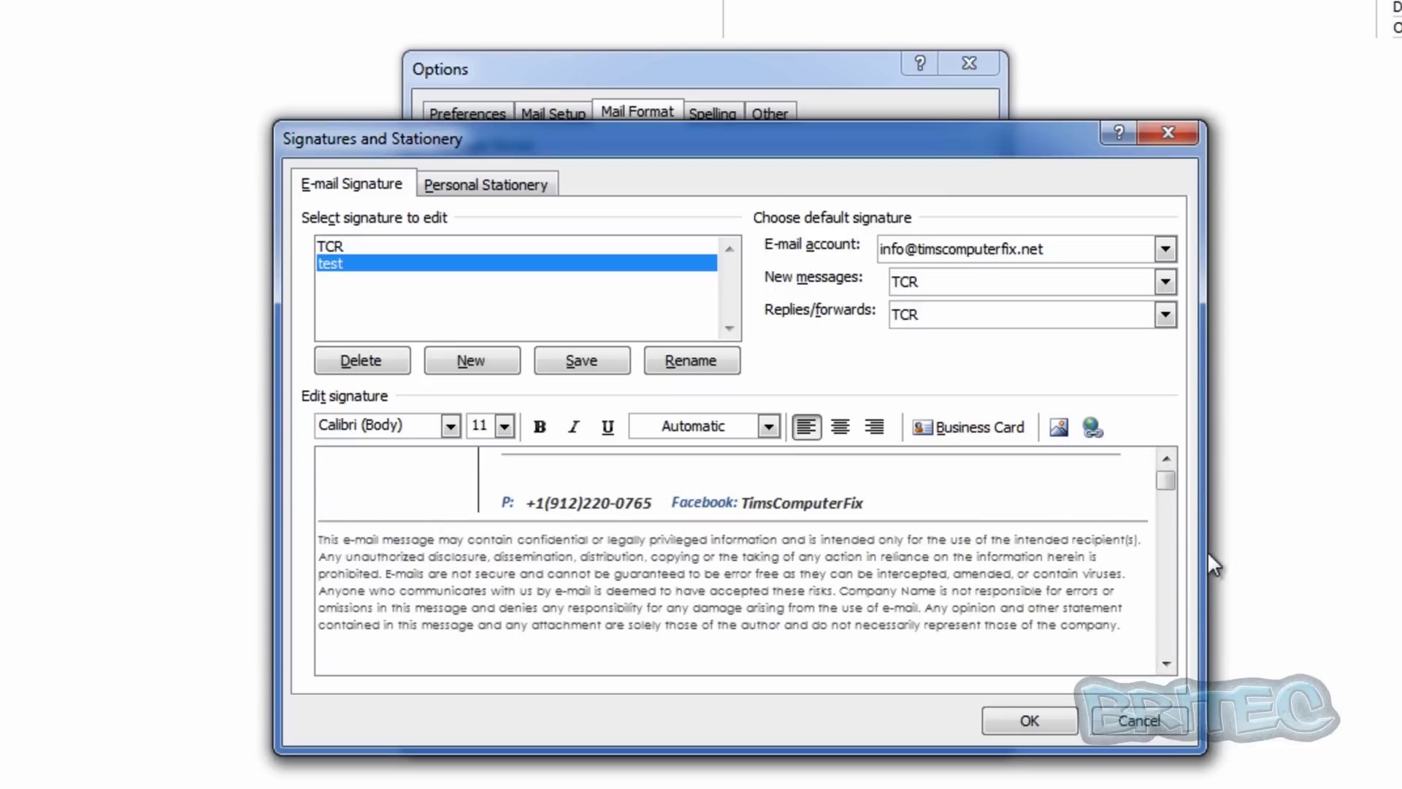
scroll(1168, 467, "up", 1)
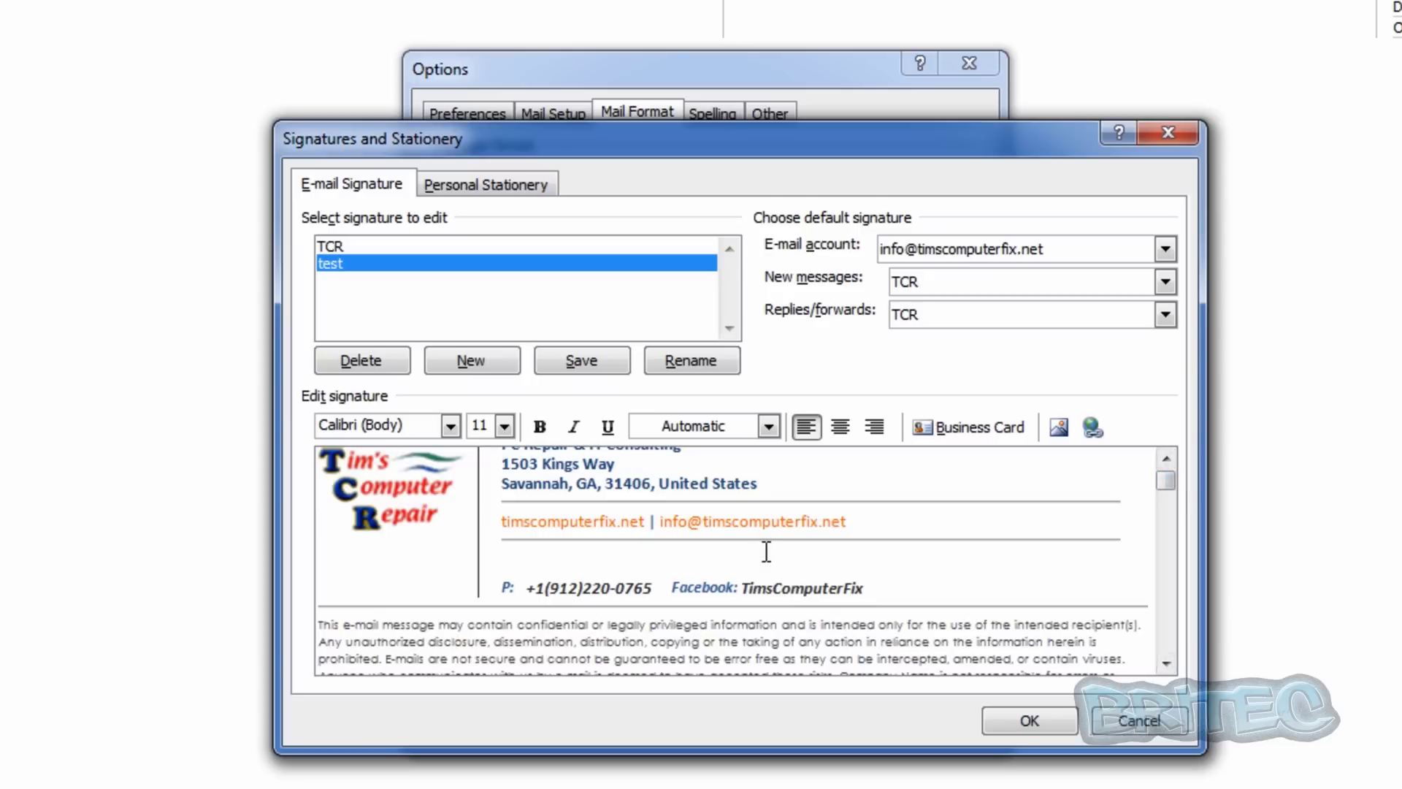
left_click(948, 285)
- Choose 'test' for new messages and replies/forwards, then confirm both dialogs with OK
left_click(930, 339)
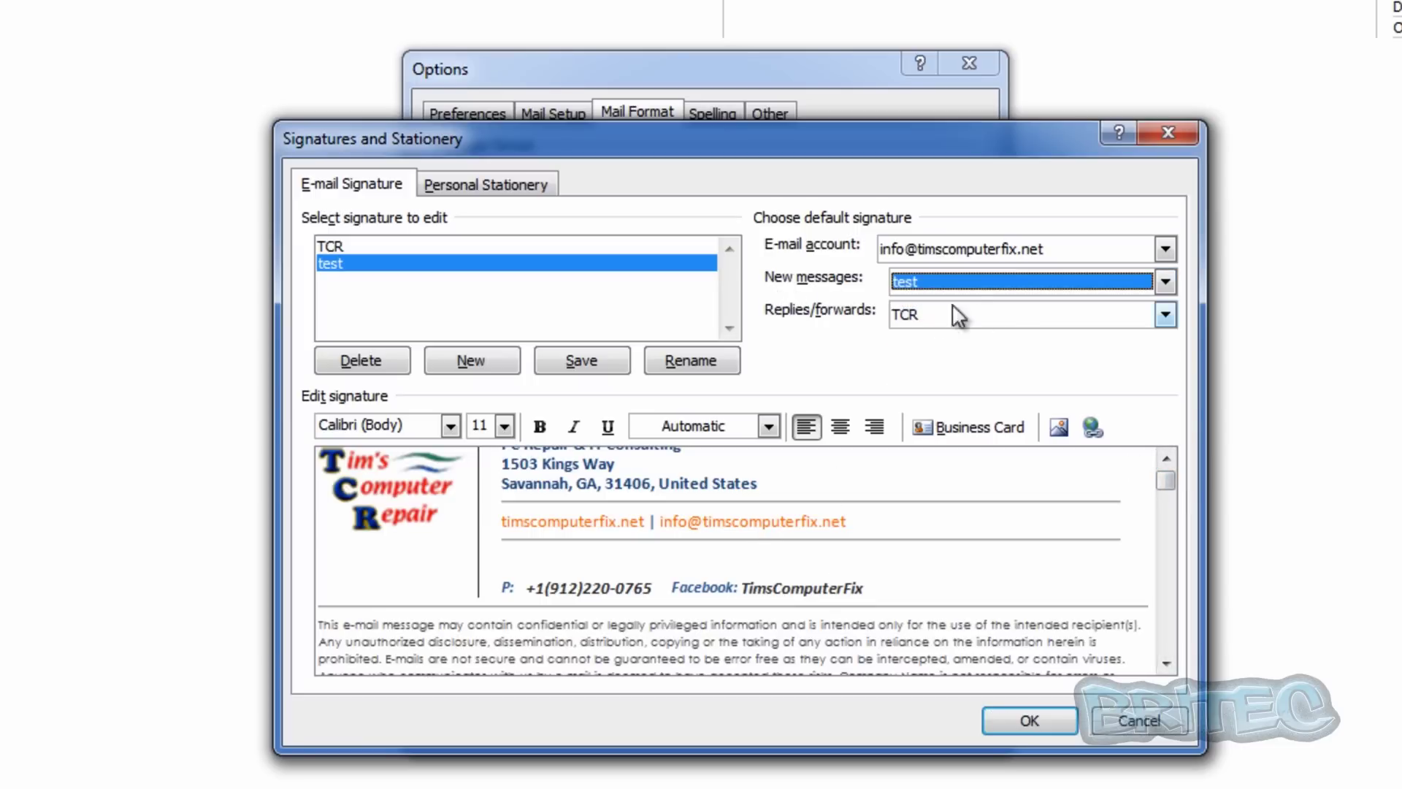
left_click(1001, 312)
left_click(955, 375)
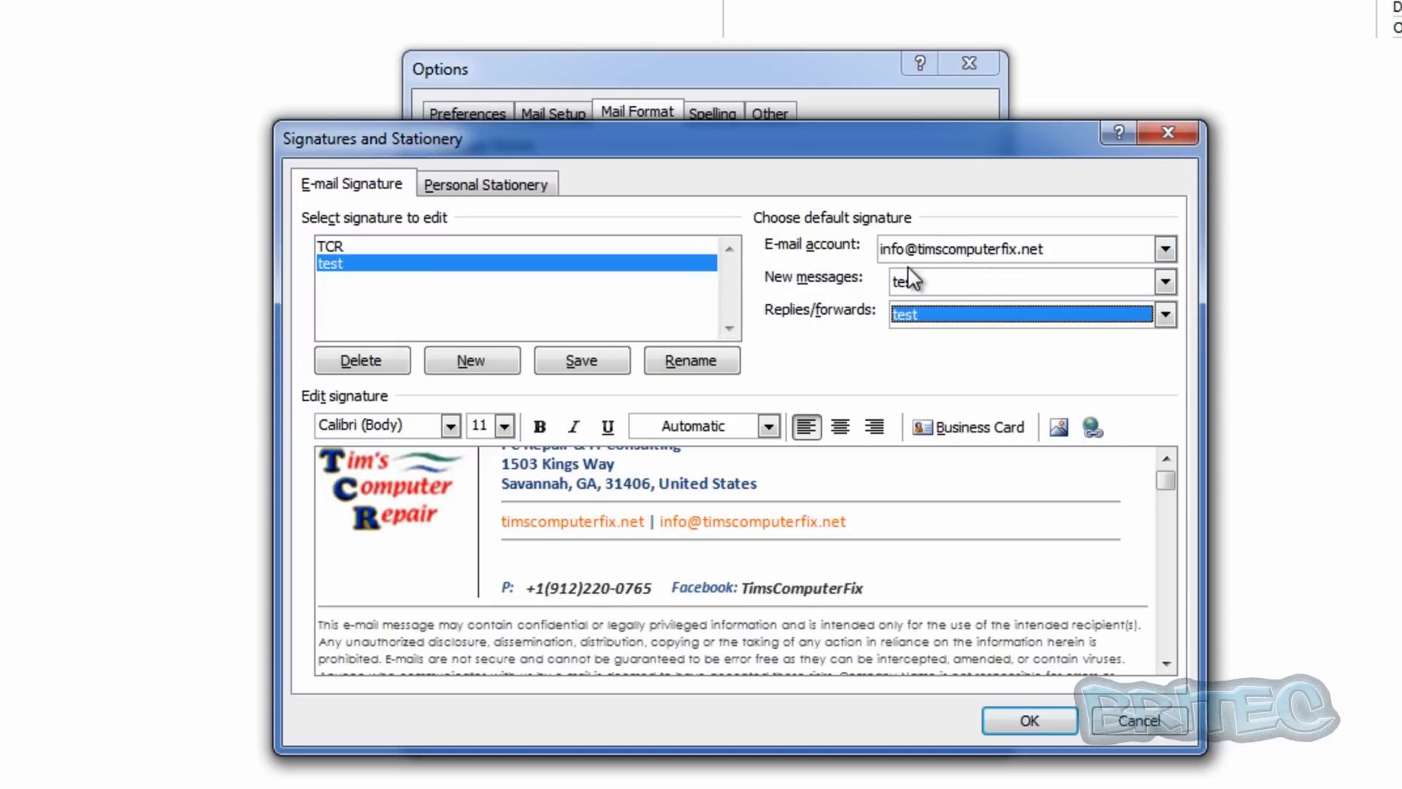
left_click(1022, 726)
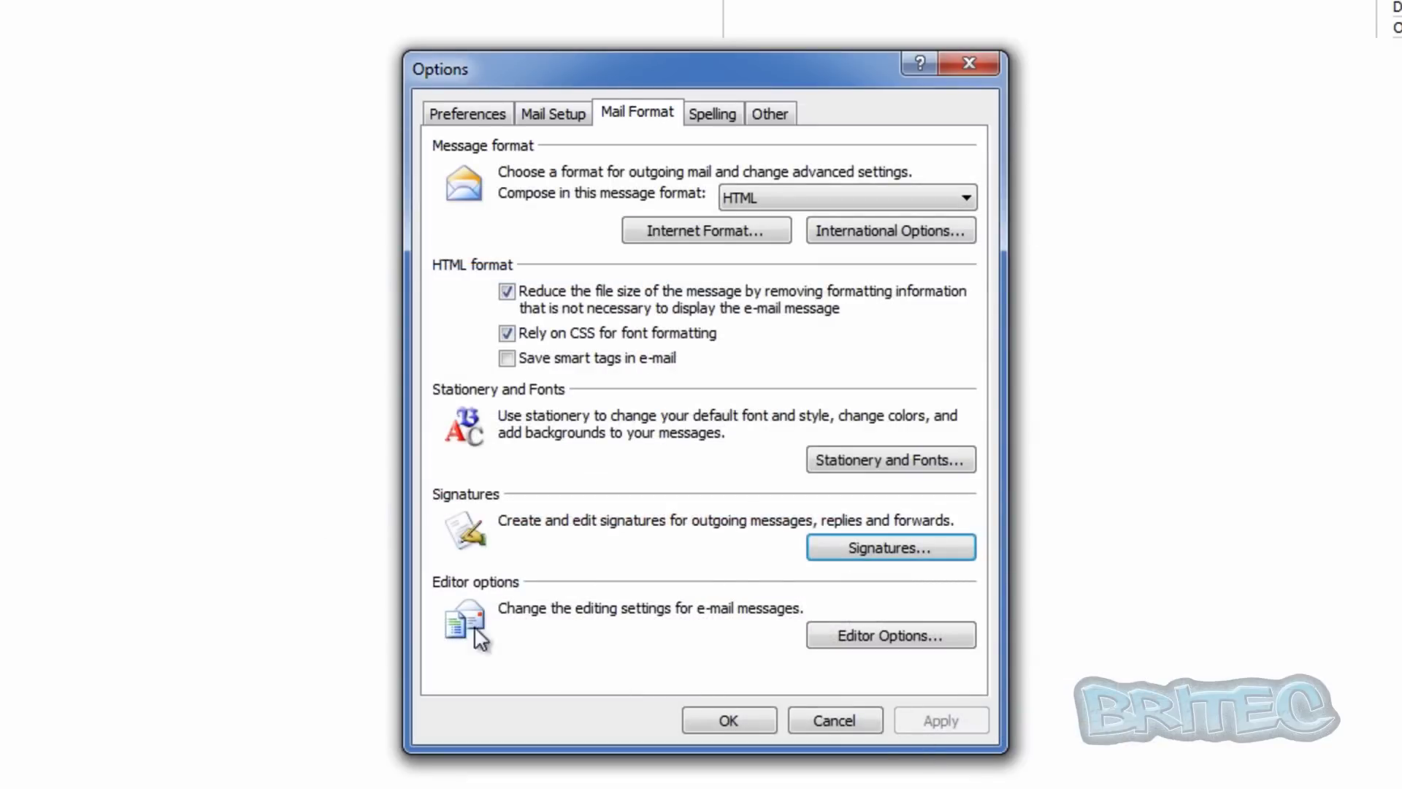
left_click(726, 721)
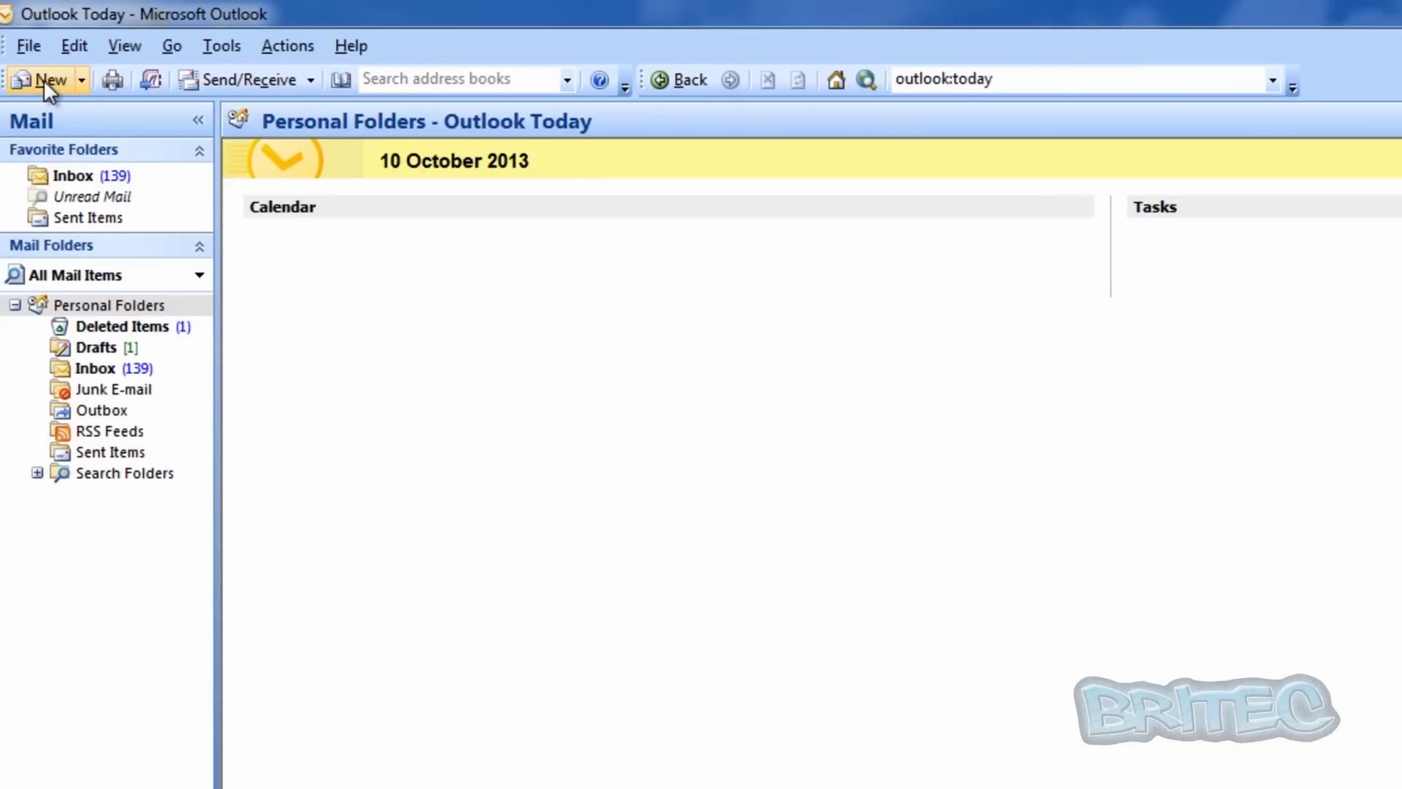
- Compose a test message with 'hi' to verify the signature, discard it without saving, and close Outlook
left_click(42, 78)
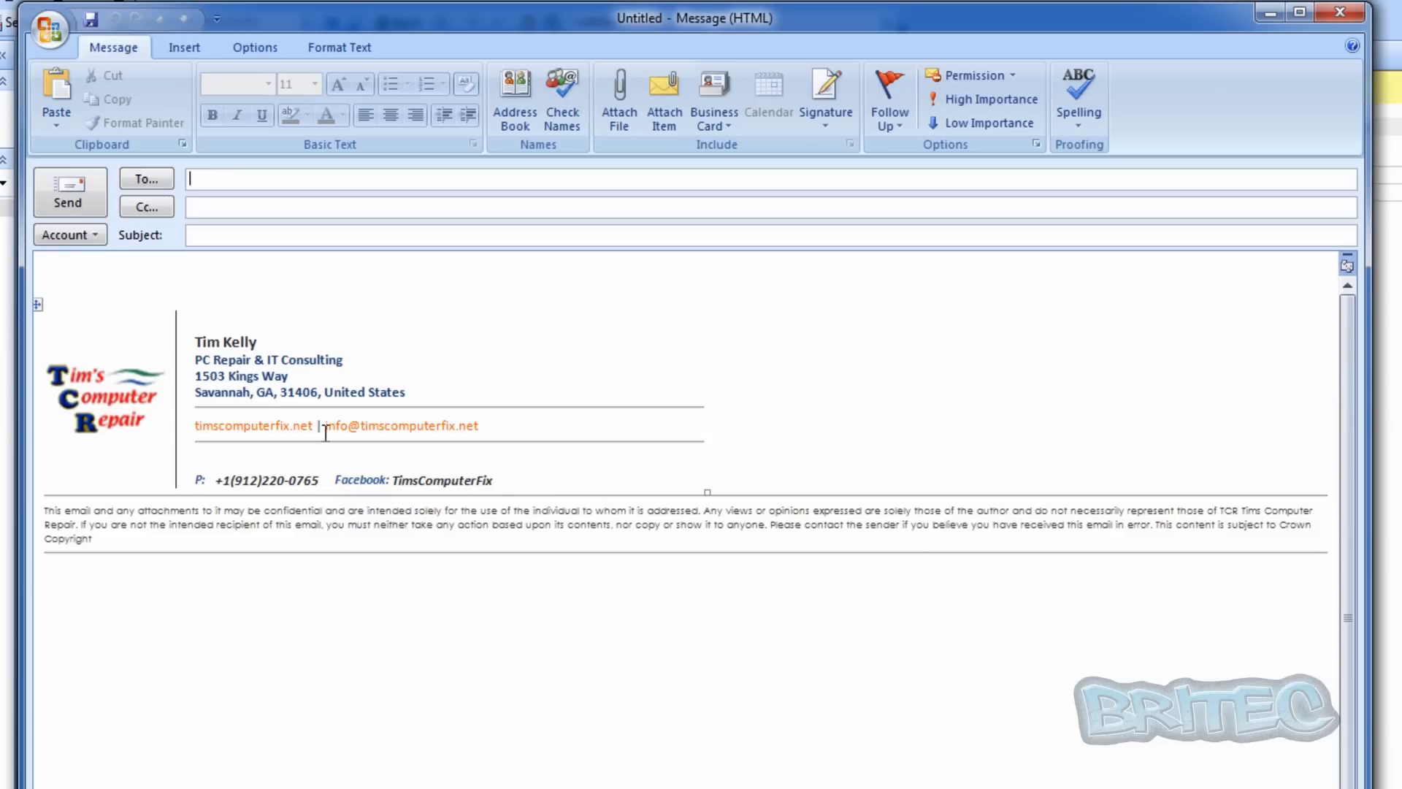
left_click(46, 279)
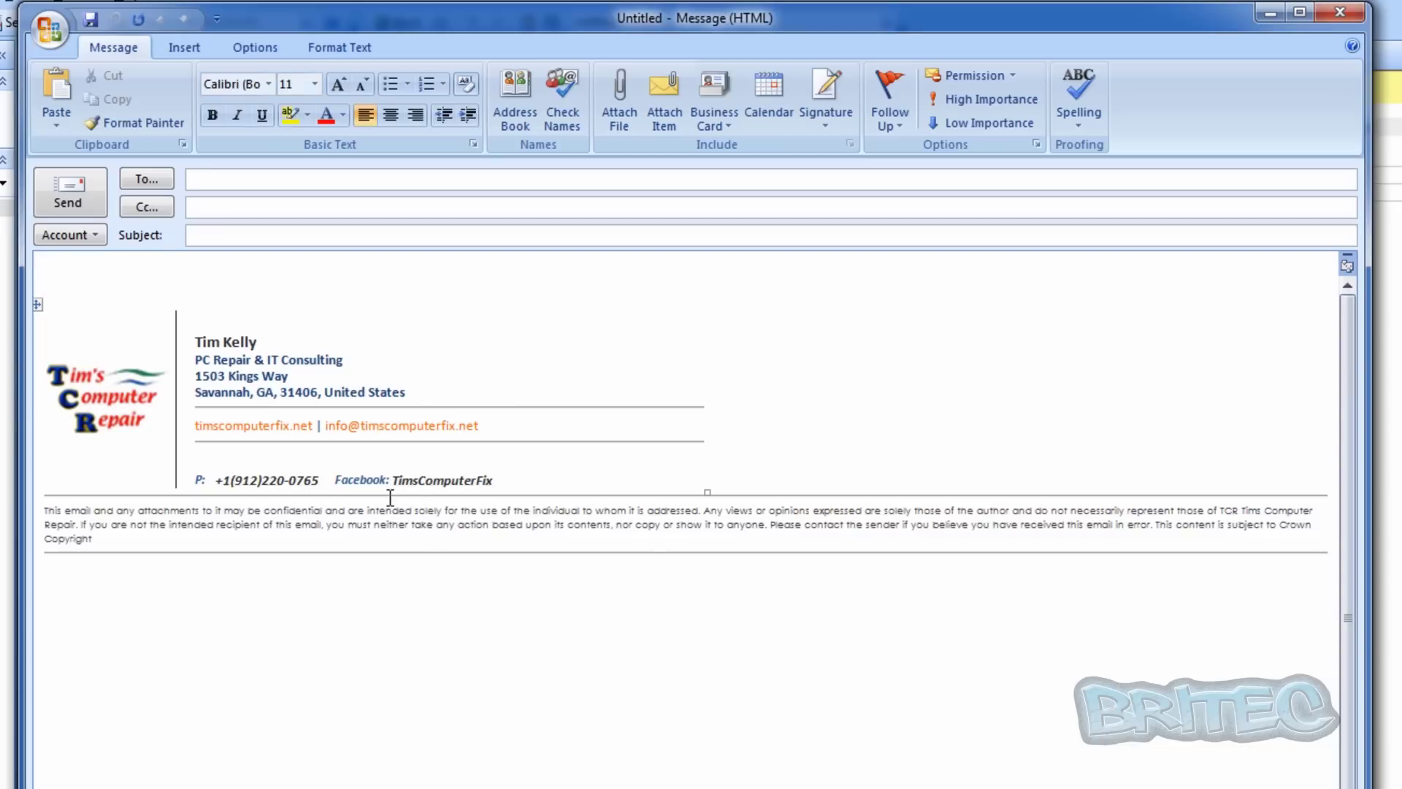
type("hi this is a test")
left_click(1337, 12)
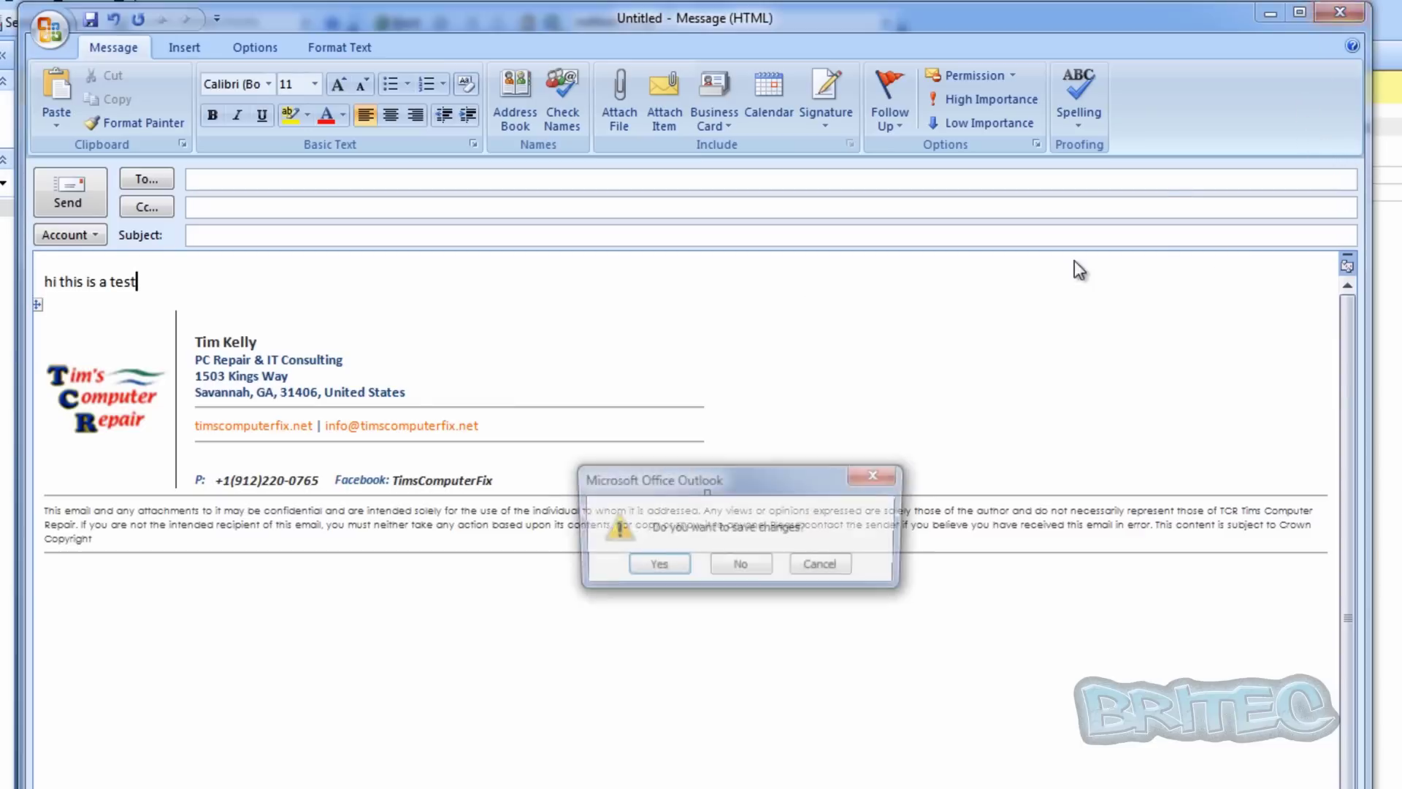
left_click(761, 561)
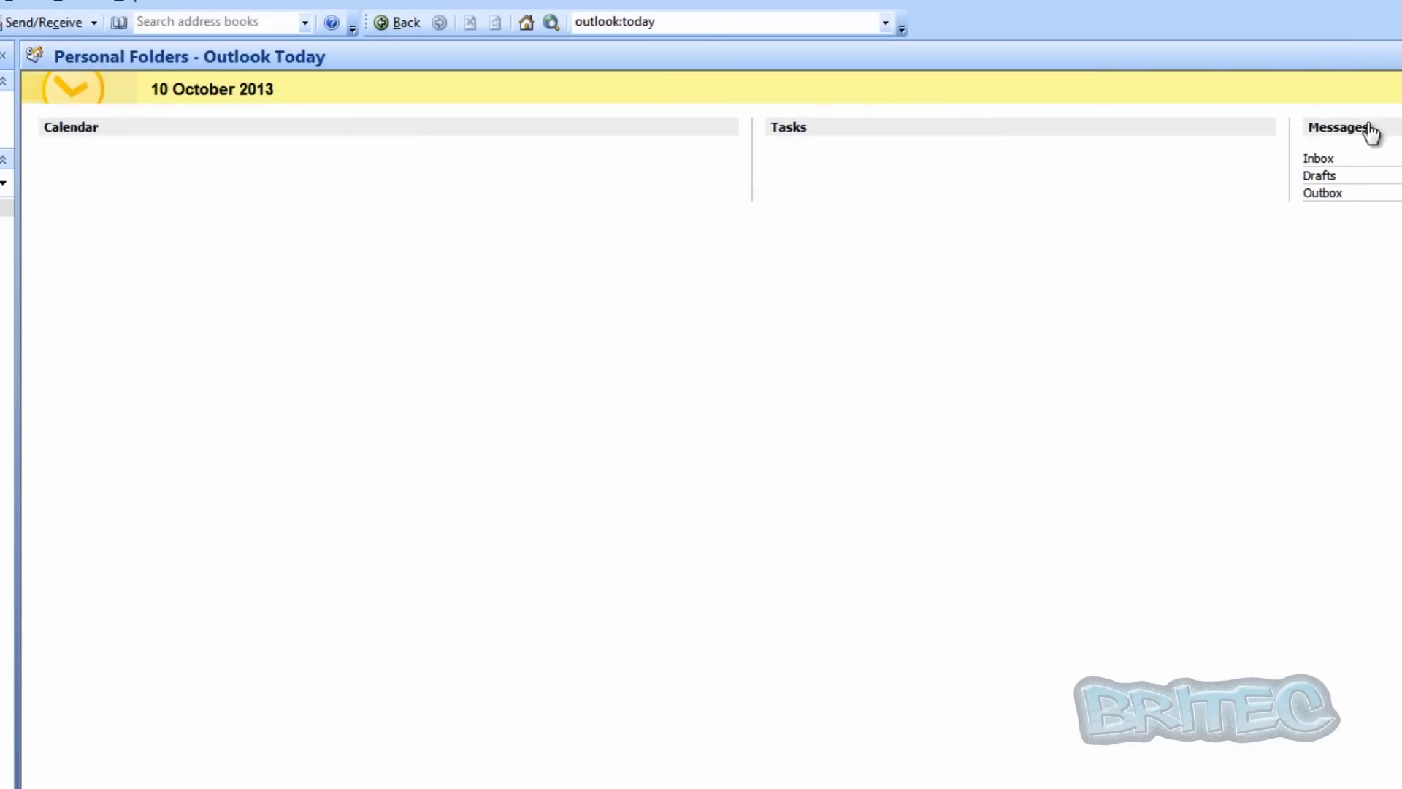
left_click(1340, 7)
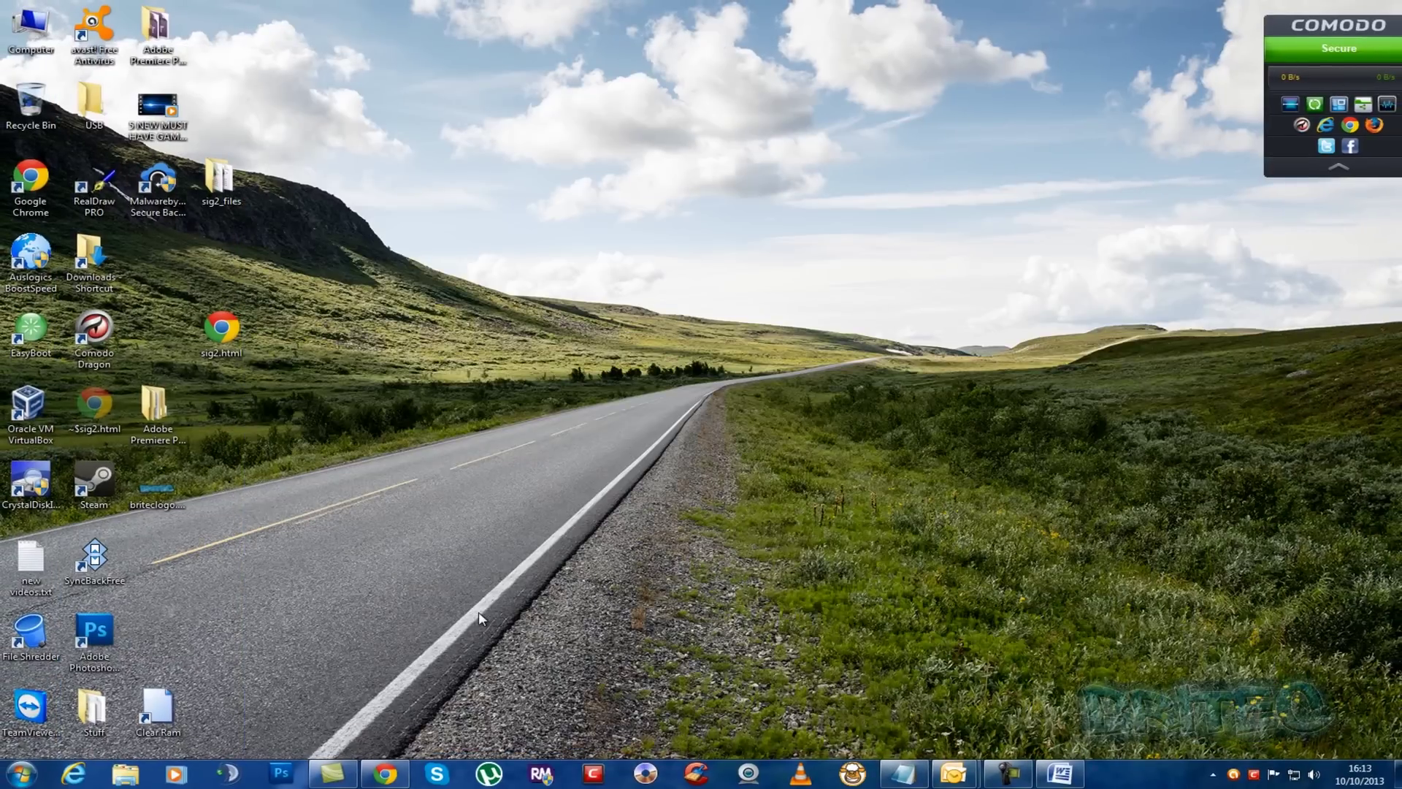
- Switch to Chrome on htmlsig.com, expand Primary information, and select then deselect the sample preview
left_click(385, 773)
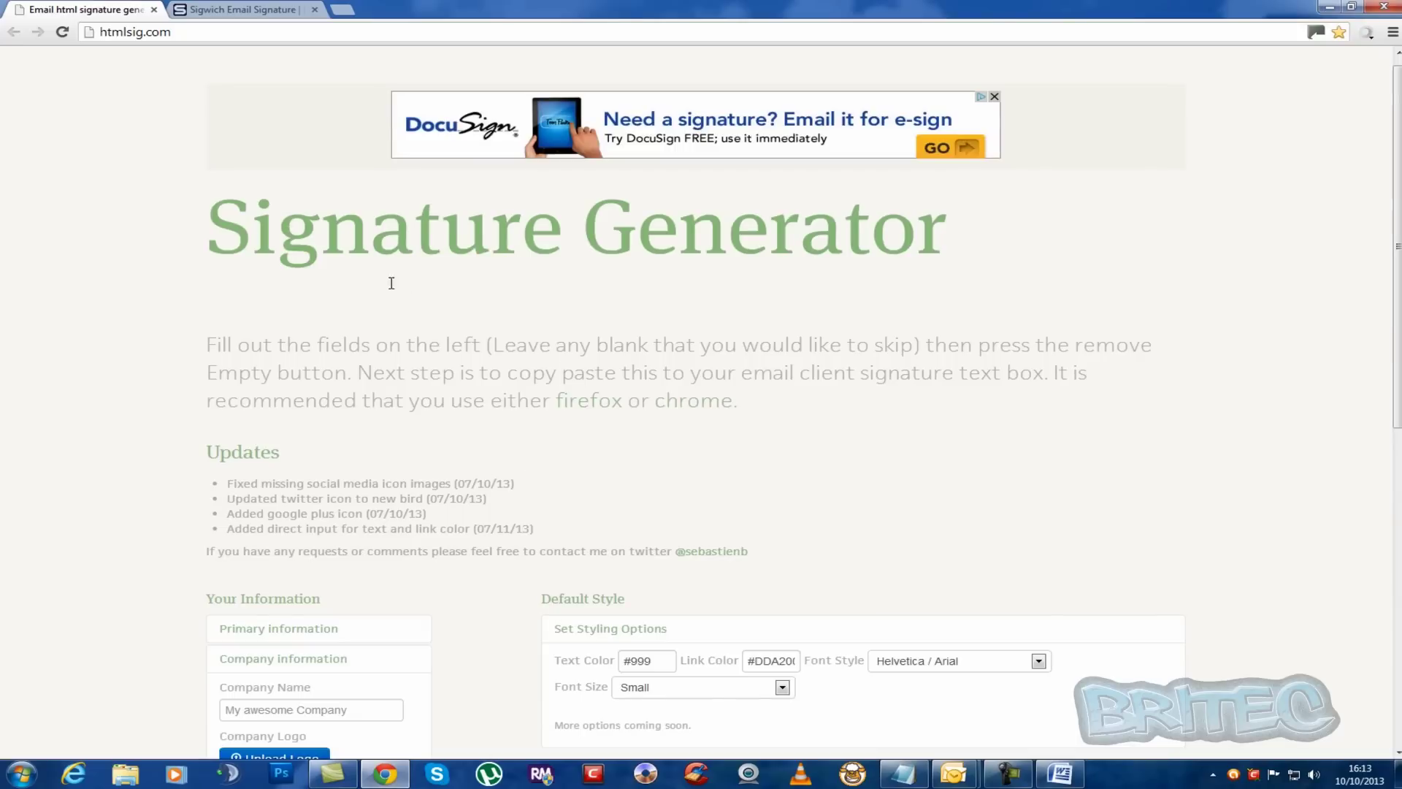
scroll(795, 409, "down", 6)
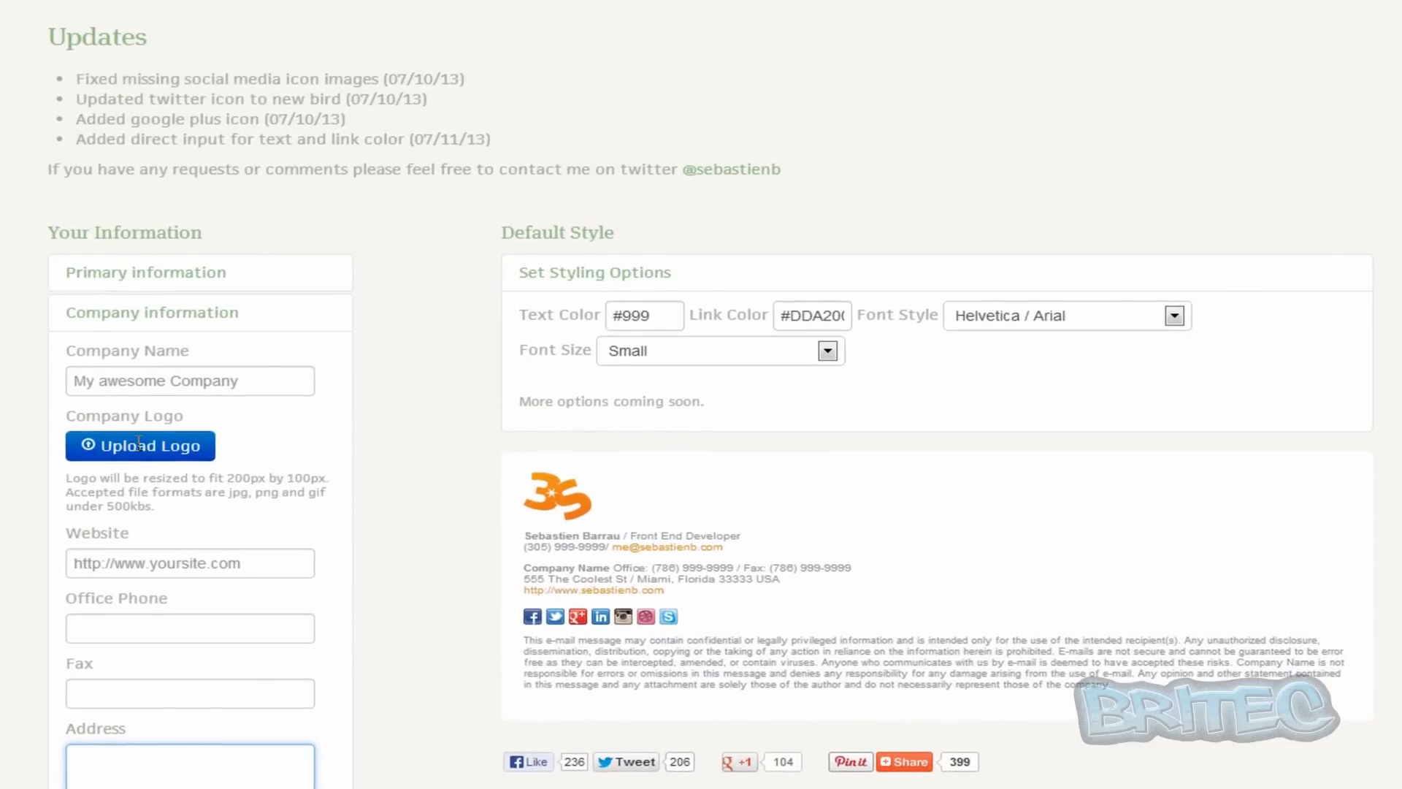
left_click(113, 280)
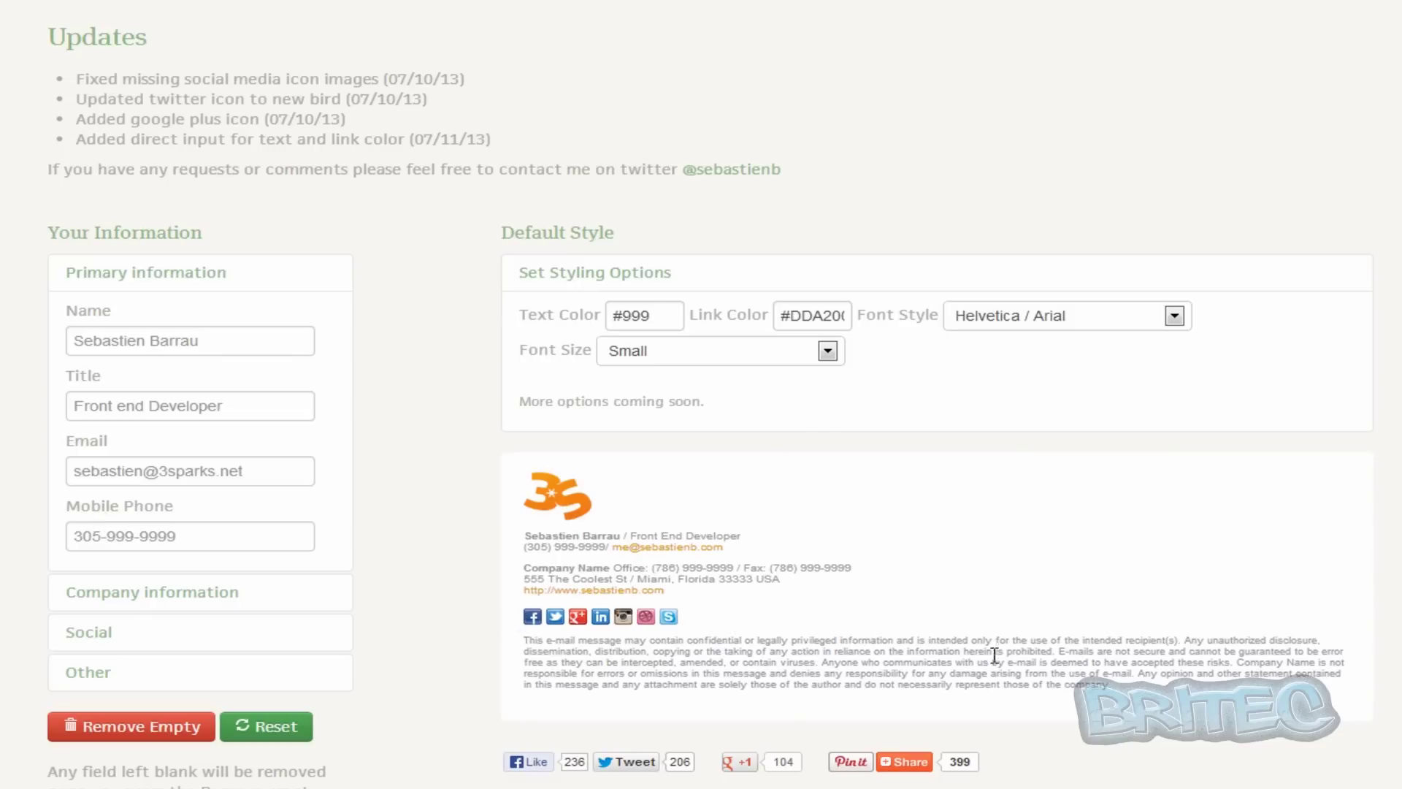
mouse_move(1141, 695)
left_mouse_down()
mouse_move(950, 668)
mouse_move(657, 562)
mouse_move(525, 475)
left_mouse_up()
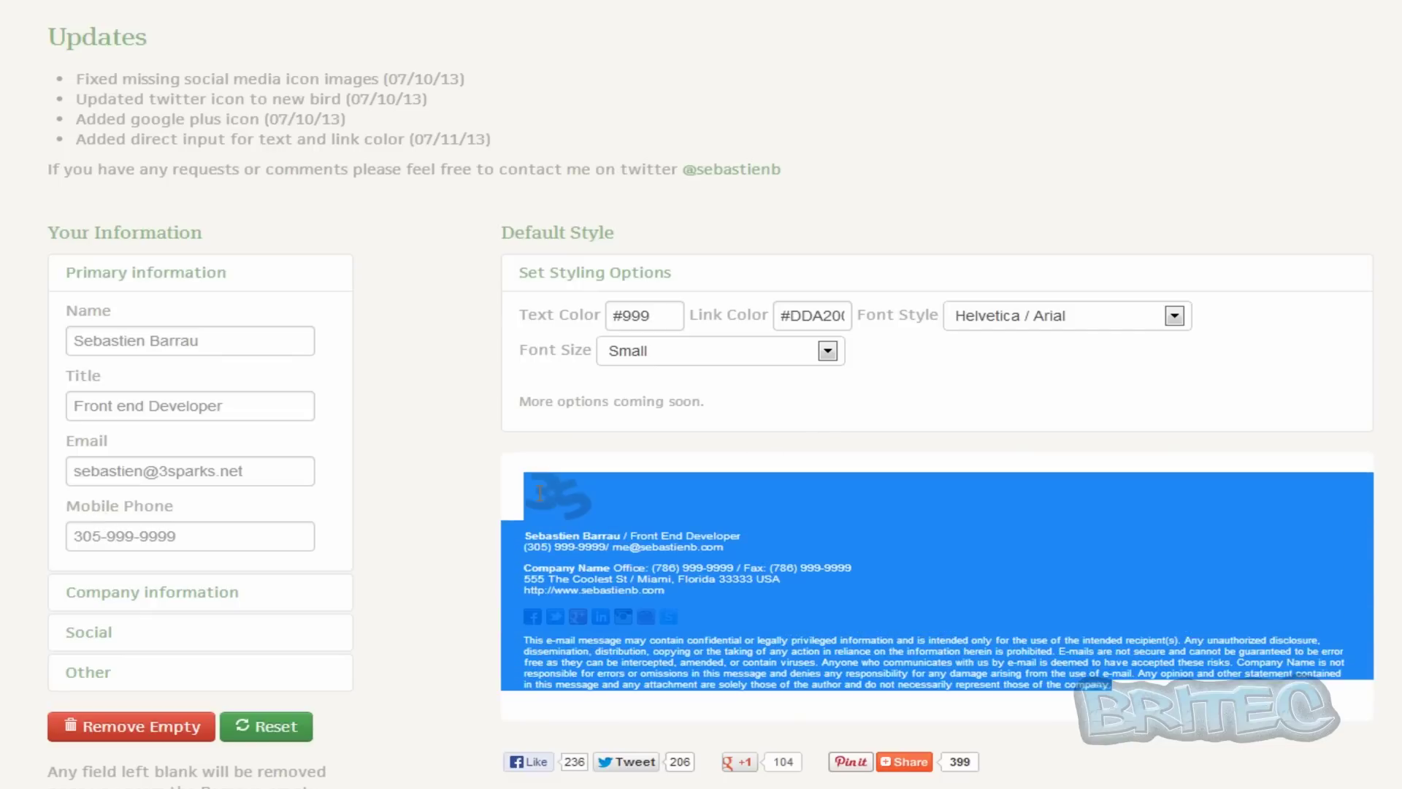
left_click(631, 581)
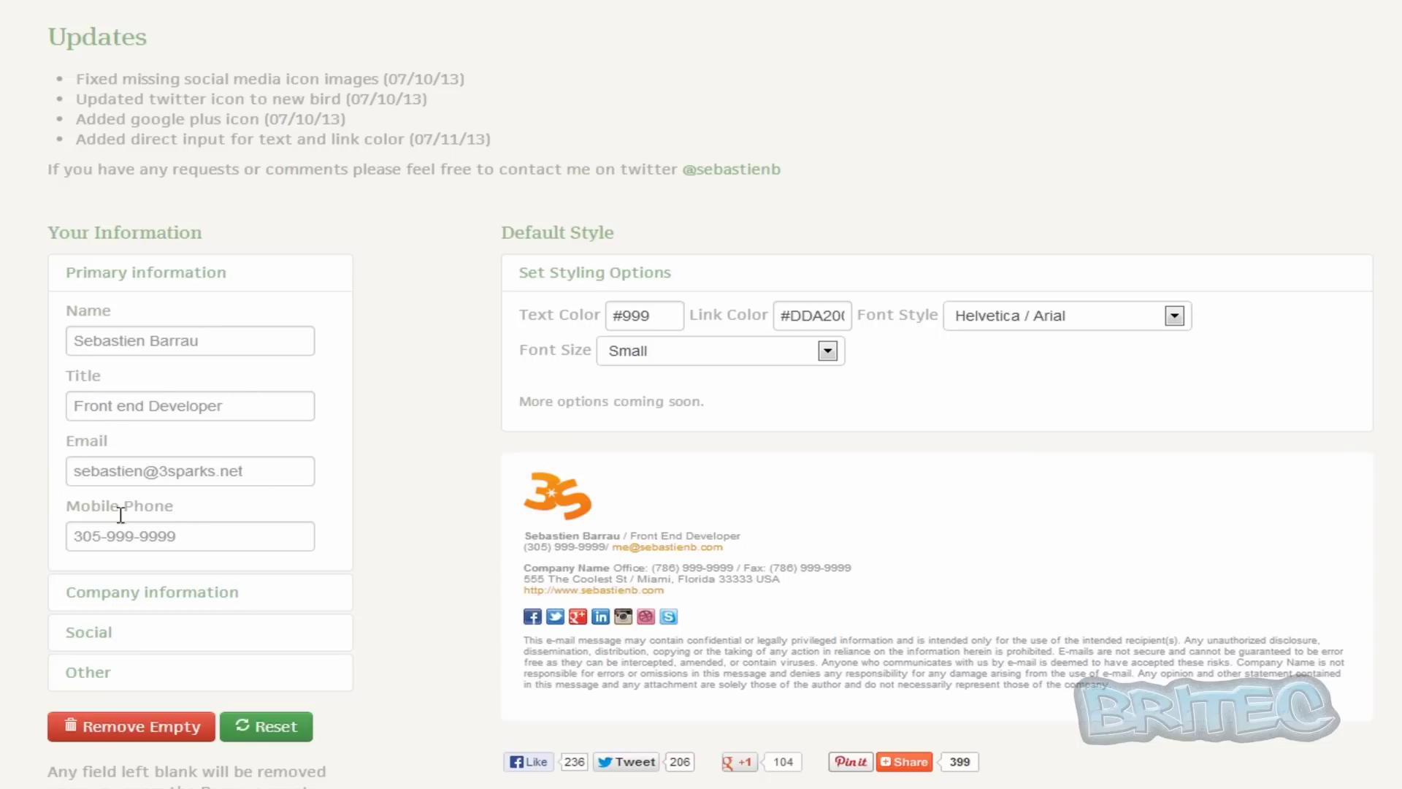
- Expand the Company information section with sample company name, logo, website, phone and fax
left_click(125, 595)
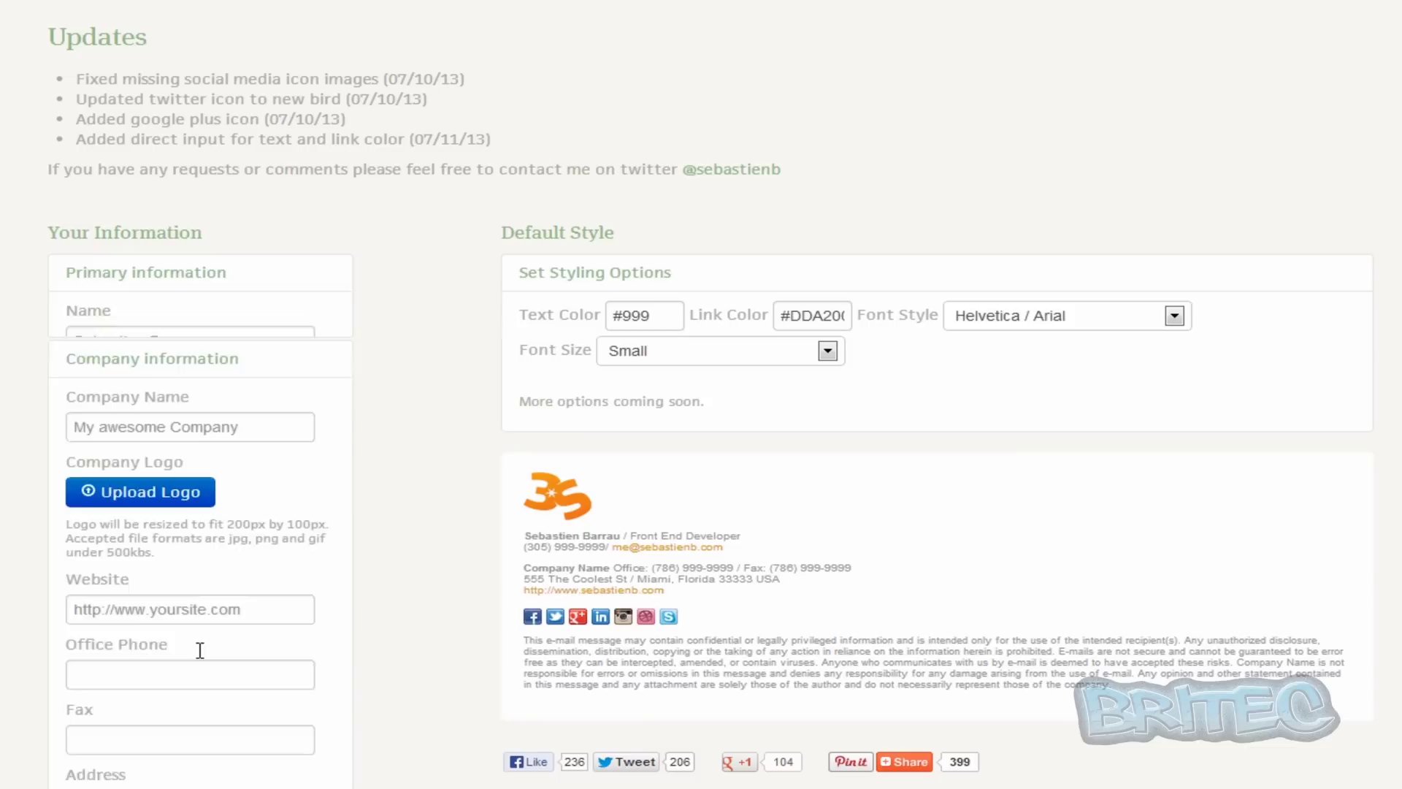